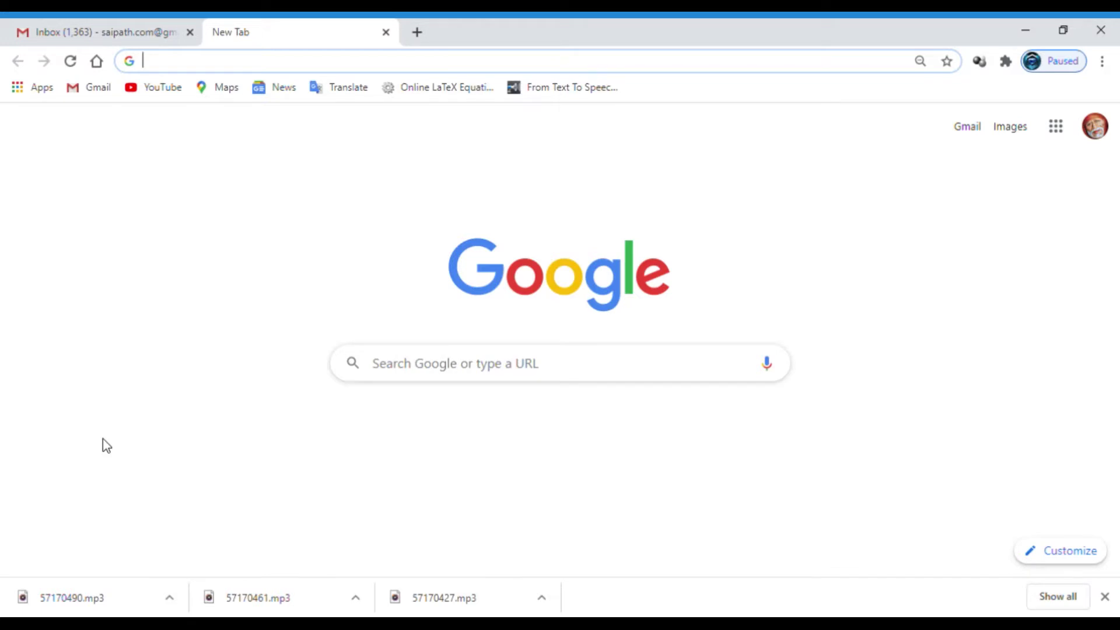
# - Load skkedu.com in the new tab from the 'skk' address-bar suggestion
pyautogui.write('skkedu.com')
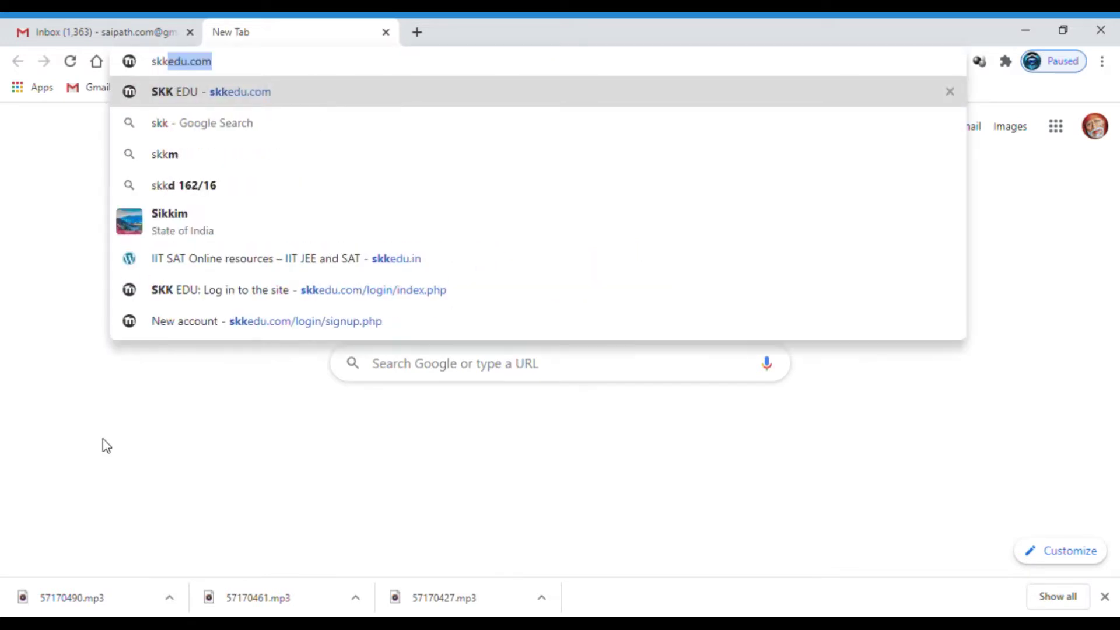
pyautogui.press('Return')
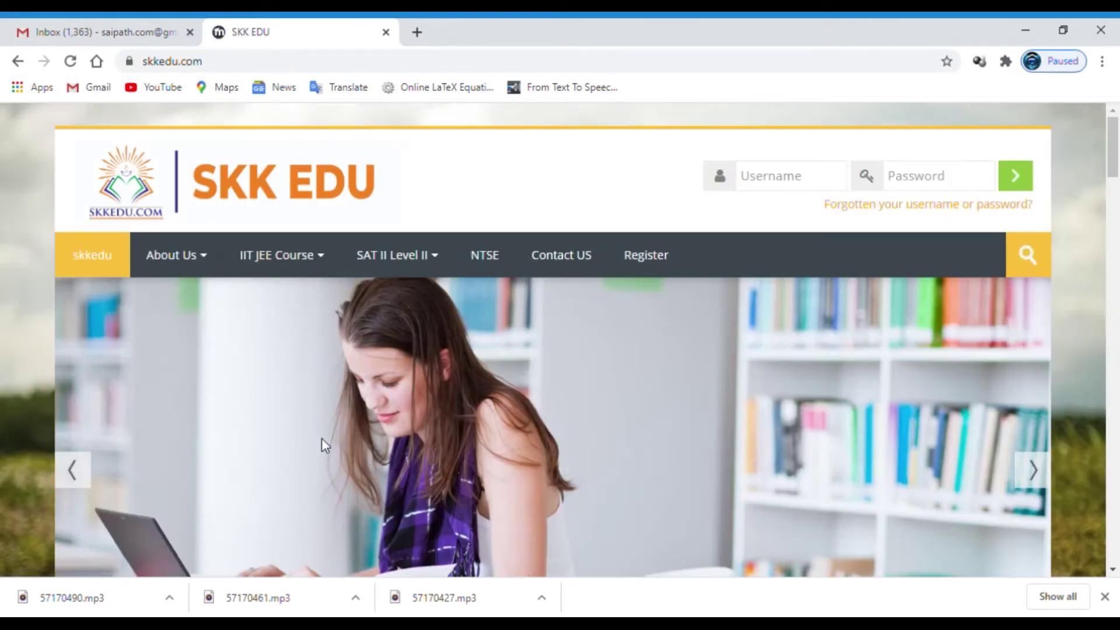
pyautogui.scroll(-3, 325, 445)
pyautogui.scroll(3, 321, 444)
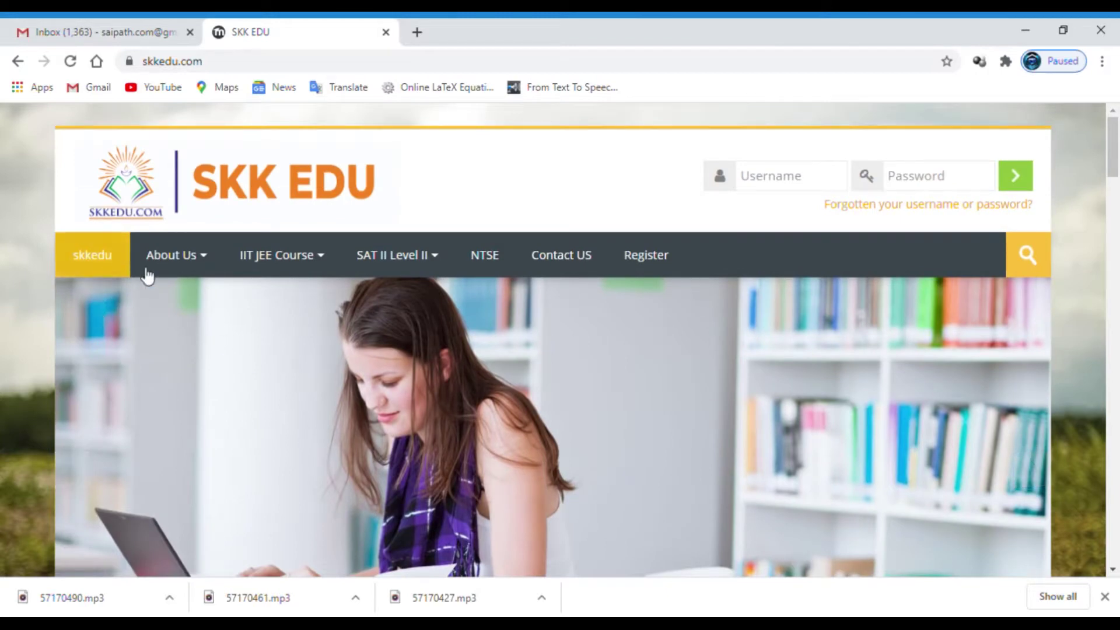
pyautogui.moveTo(302, 274)
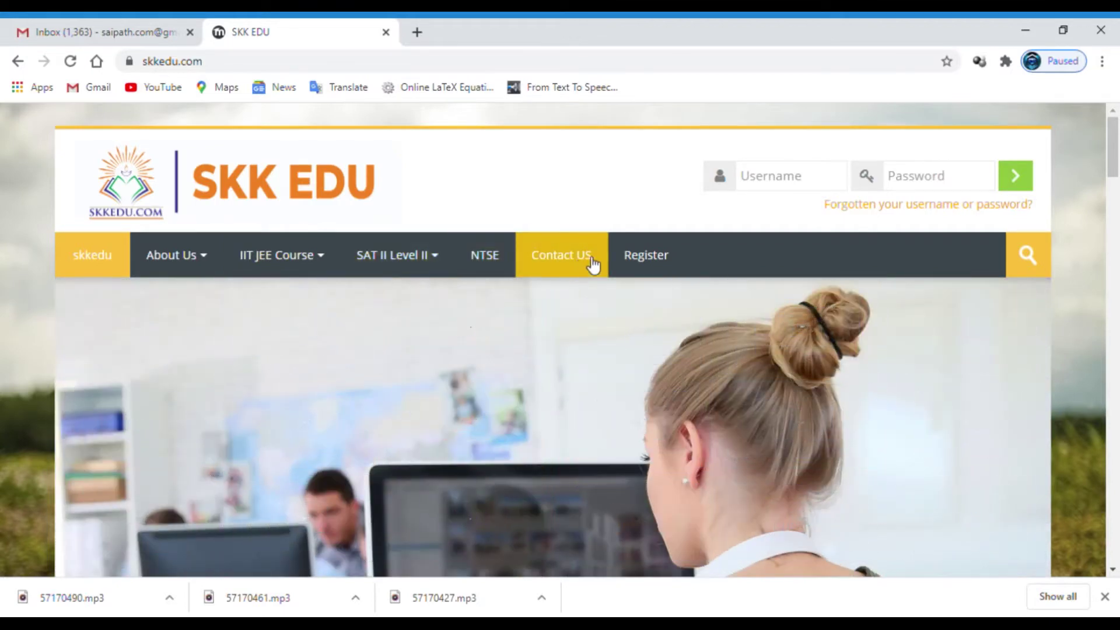
pyautogui.click(654, 268)
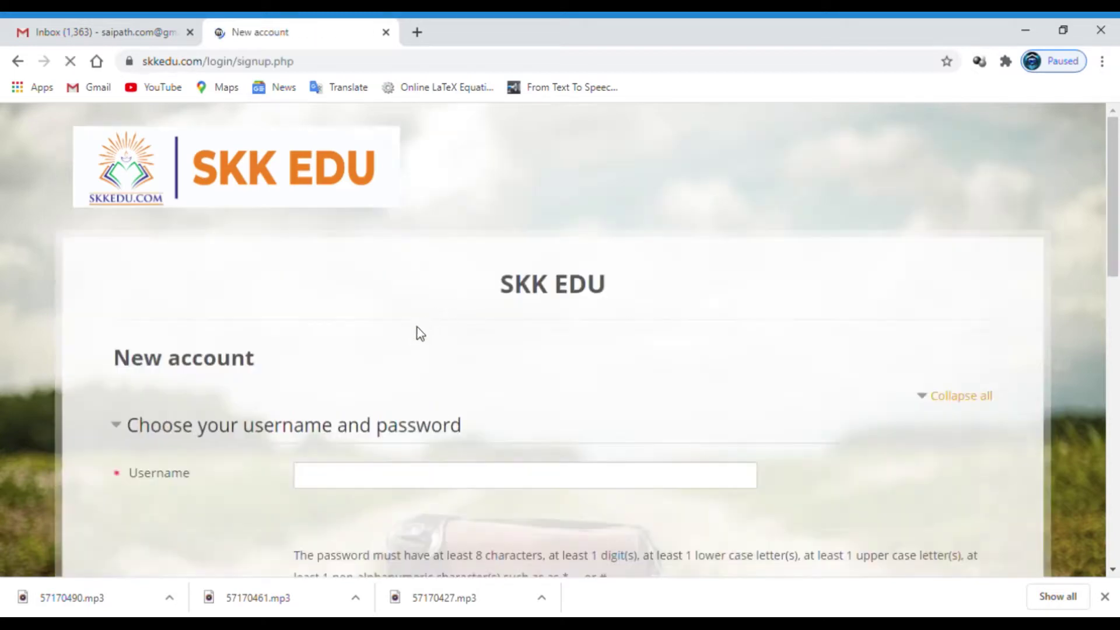
# - Enter a username and the account password on the signup form
pyautogui.scroll(-3, 361, 368)
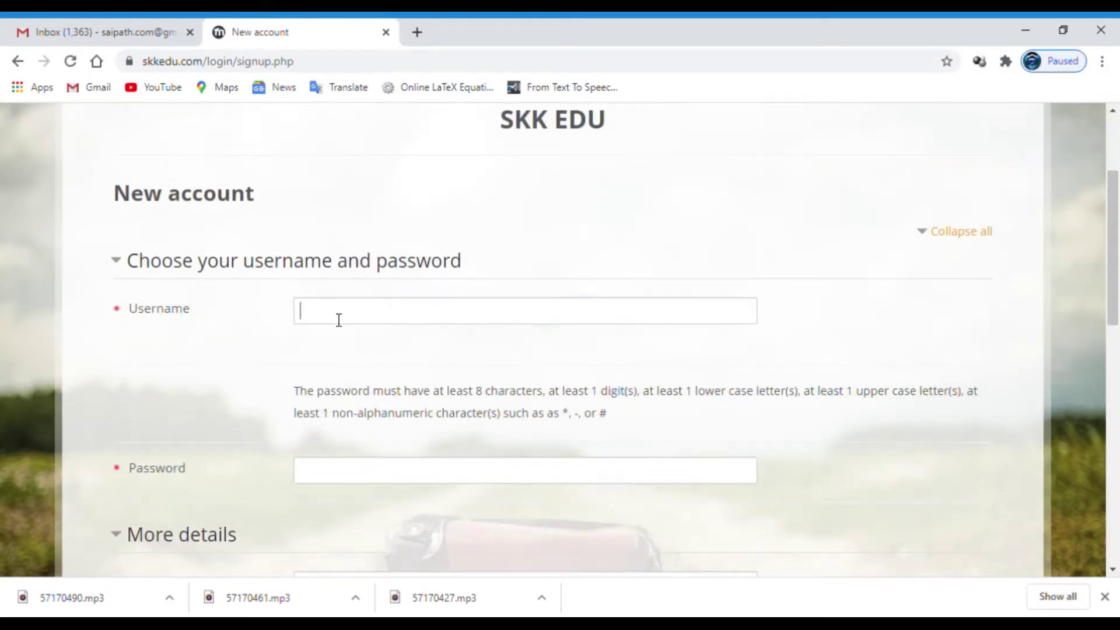
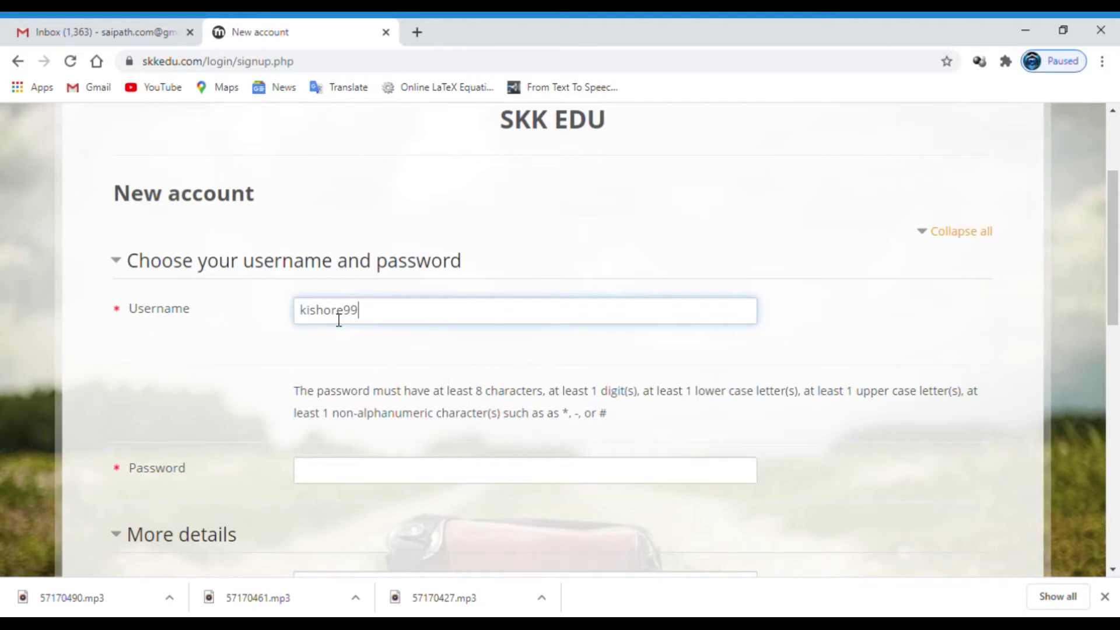
pyautogui.click(354, 468)
pyautogui.scroll(-2, 348, 457)
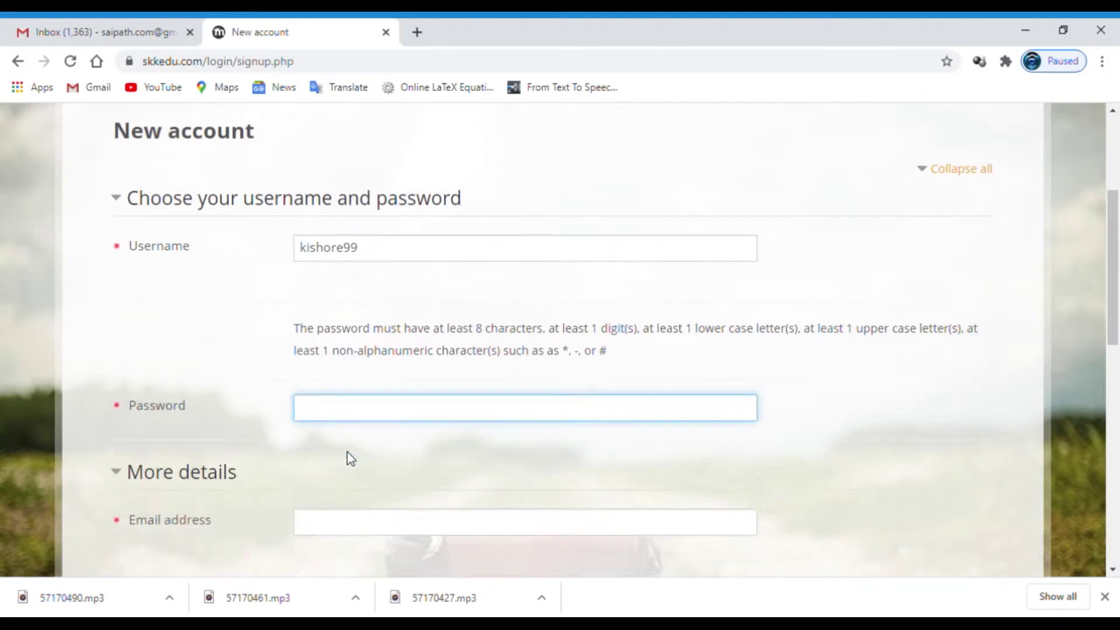
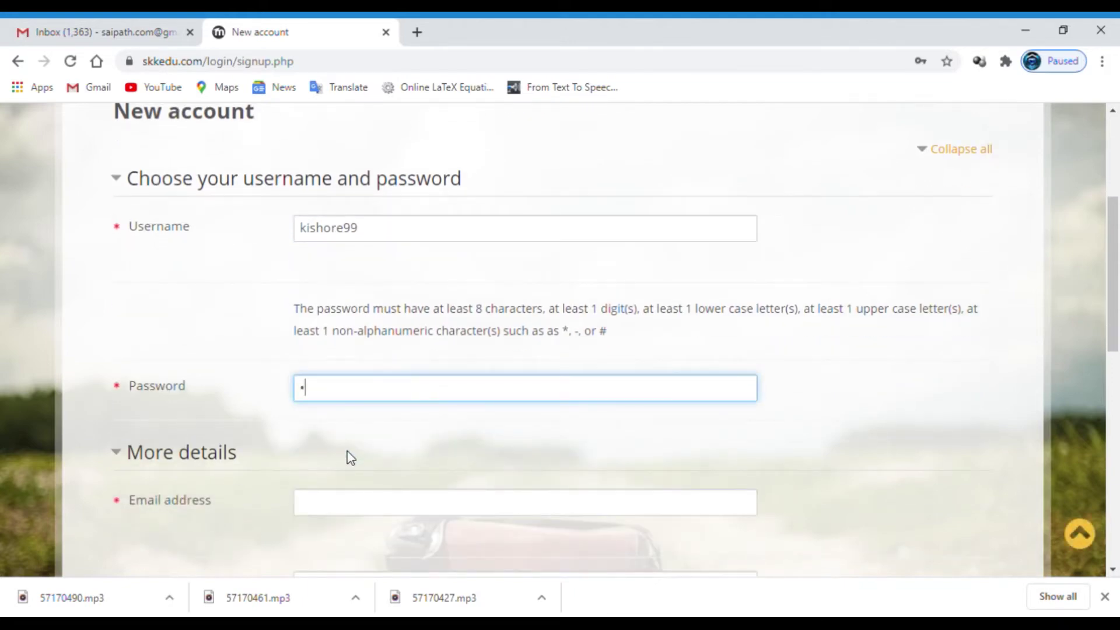
pyautogui.scroll(-3, 362, 461)
# - Fill in the e-mail address in both the Email address and Email (again) fields
pyautogui.click(350, 345)
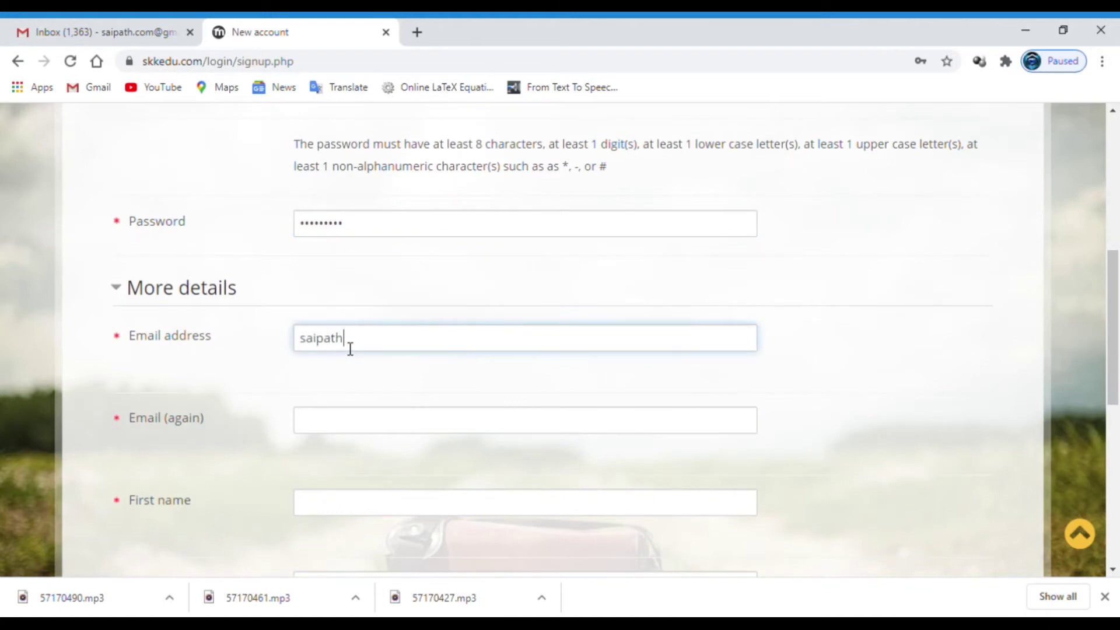
pyautogui.click(355, 423)
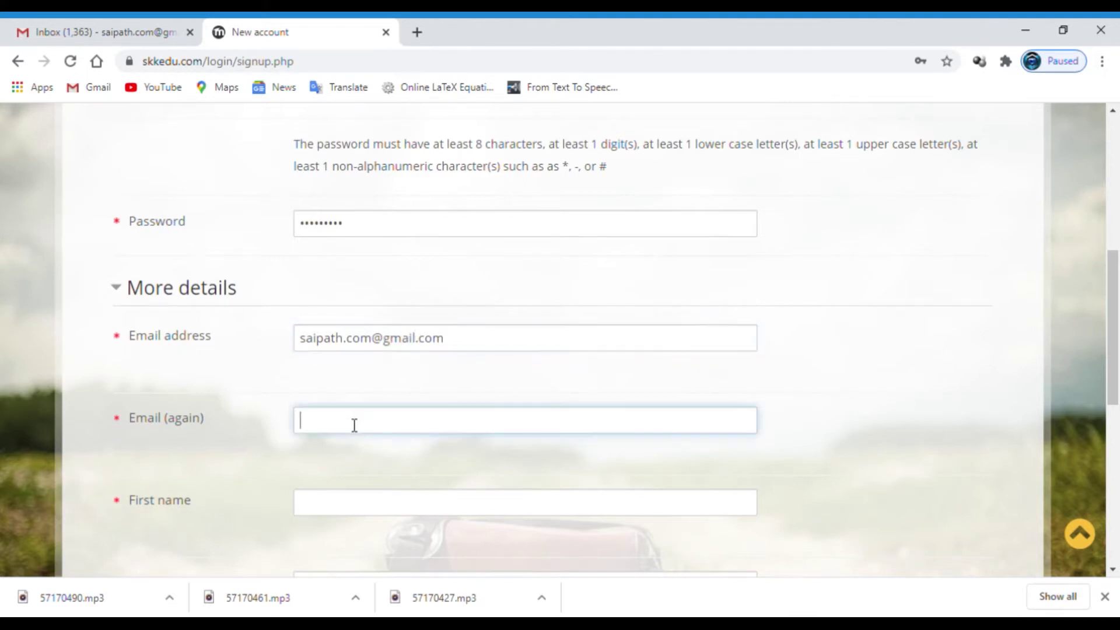
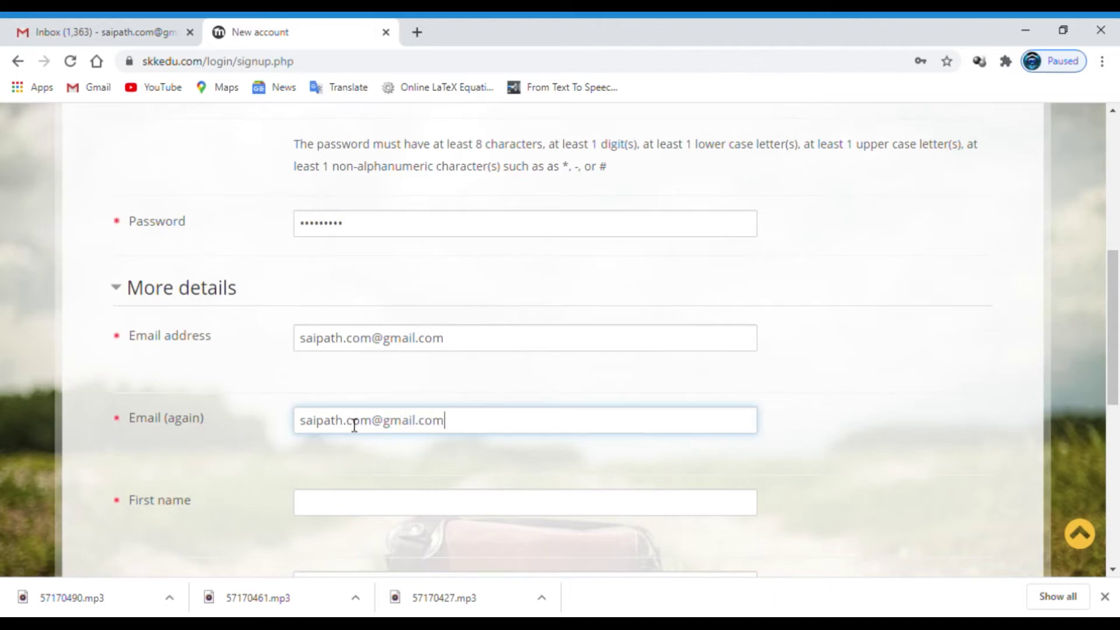
# - Fill in the first name, surname and city on the signup form
pyautogui.scroll(-3, 350, 434)
pyautogui.click(337, 350)
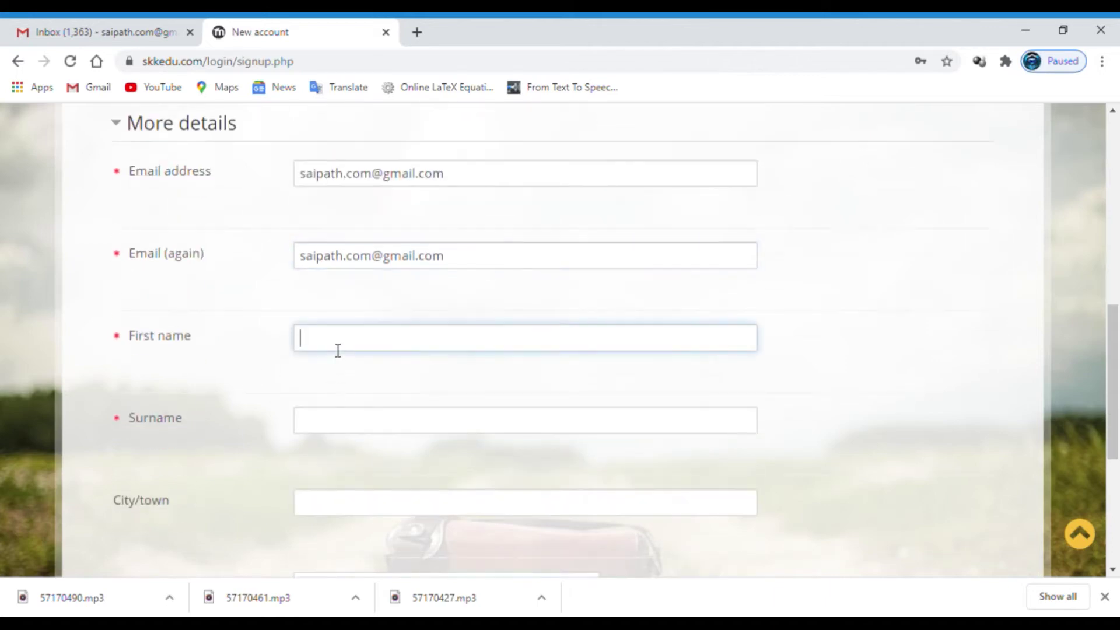
pyautogui.click(361, 424)
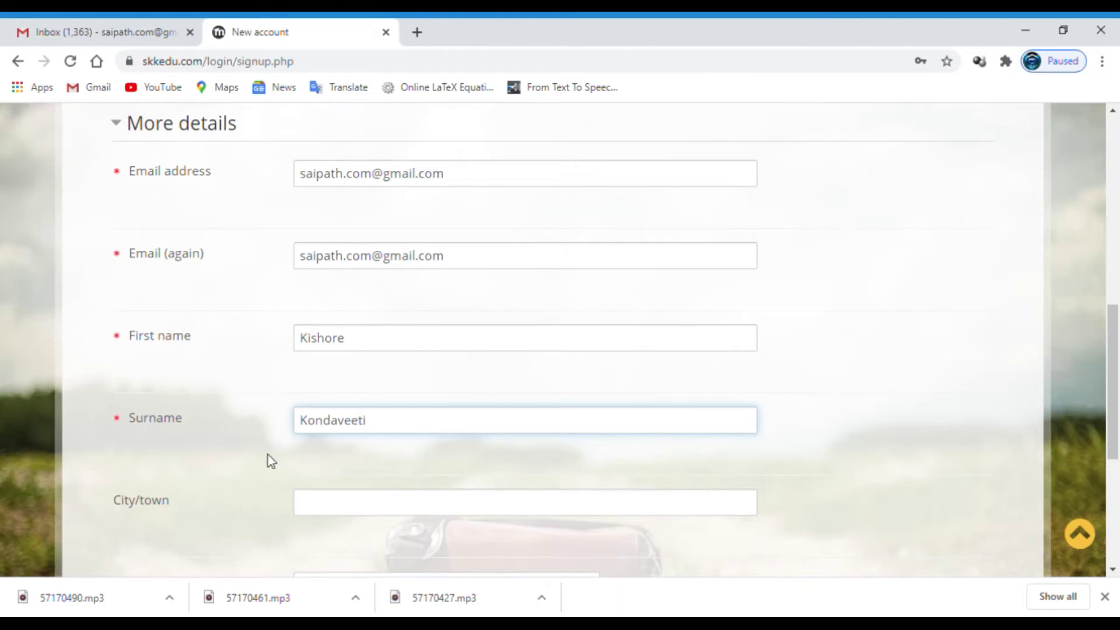
pyautogui.scroll(-3, 280, 464)
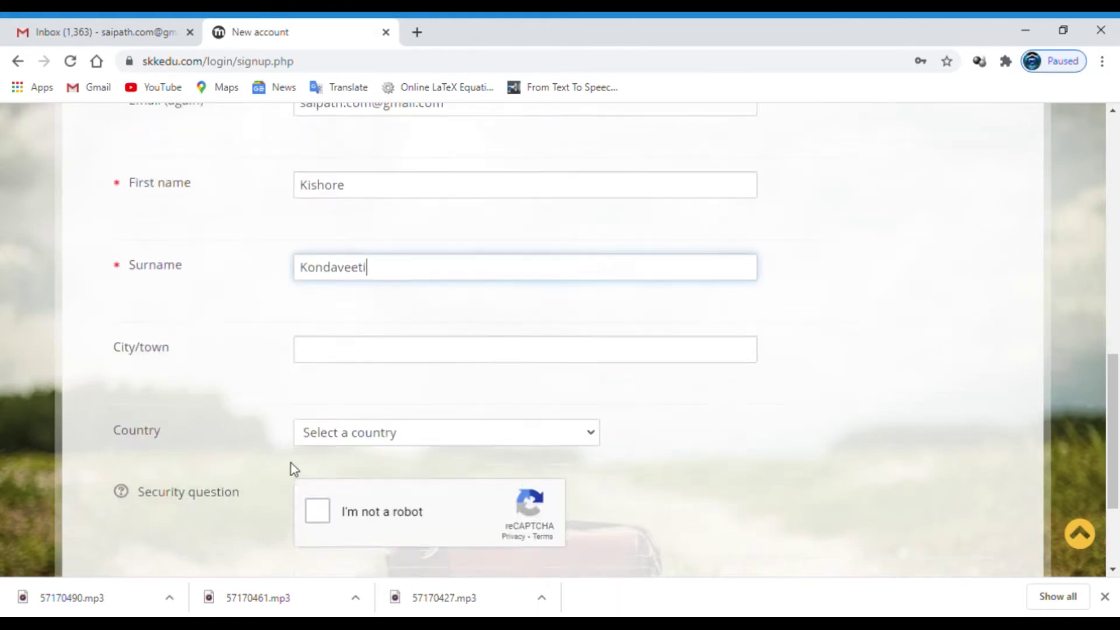
pyautogui.click(366, 355)
pyautogui.write('Hy')
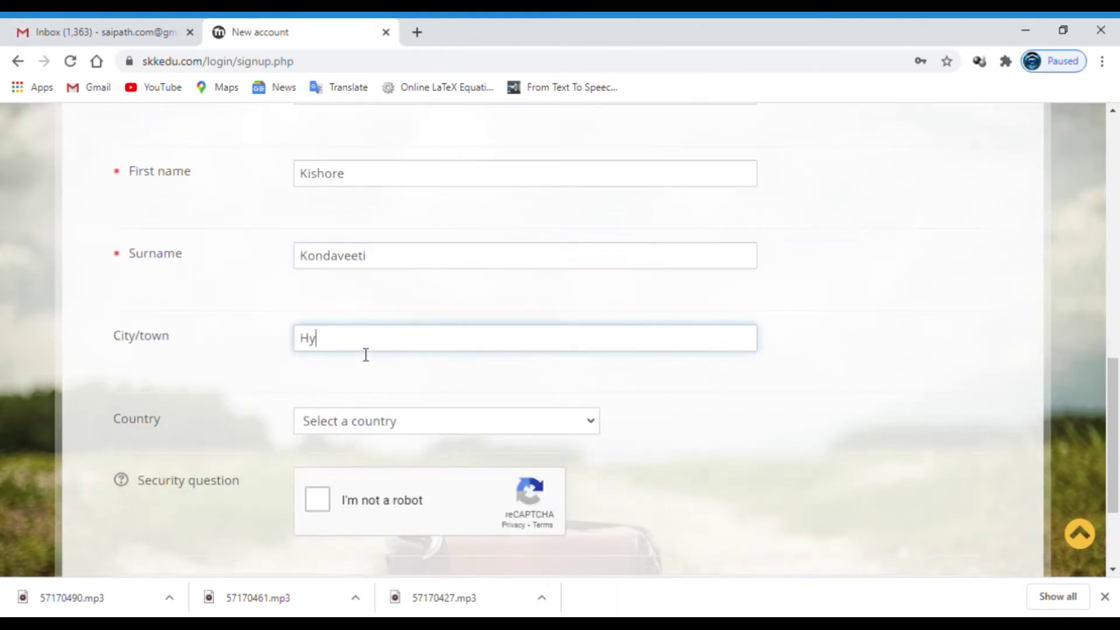
pyautogui.write('derabad')
# - Choose India as country, pass the robot check, create the account, then check Gmail
pyautogui.click(418, 428)
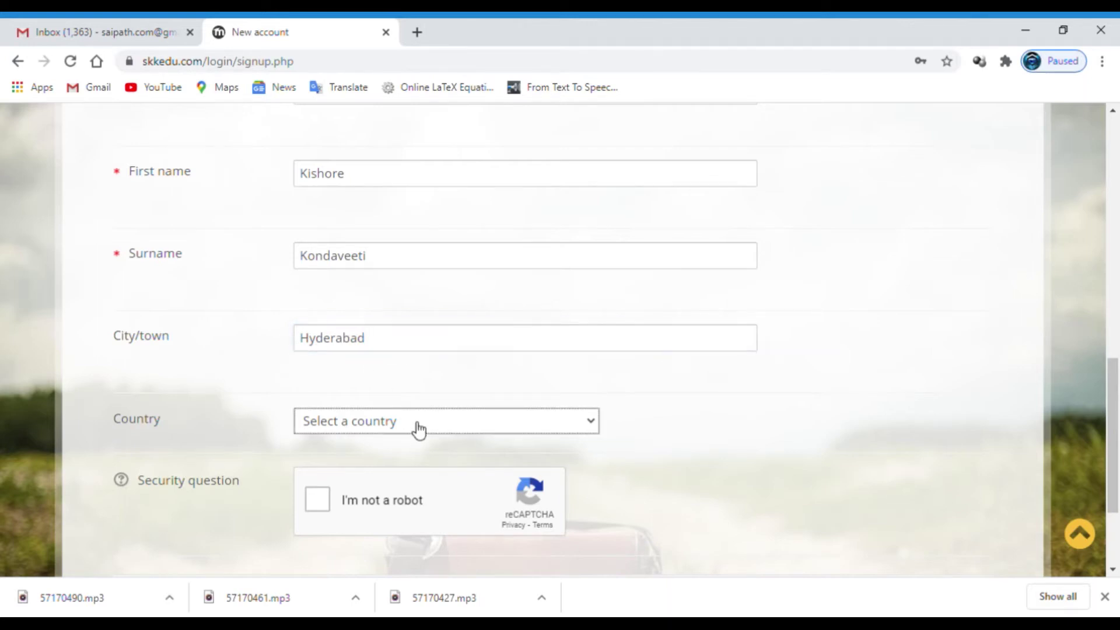
pyautogui.write('india')
pyautogui.scroll(-3, 427, 395)
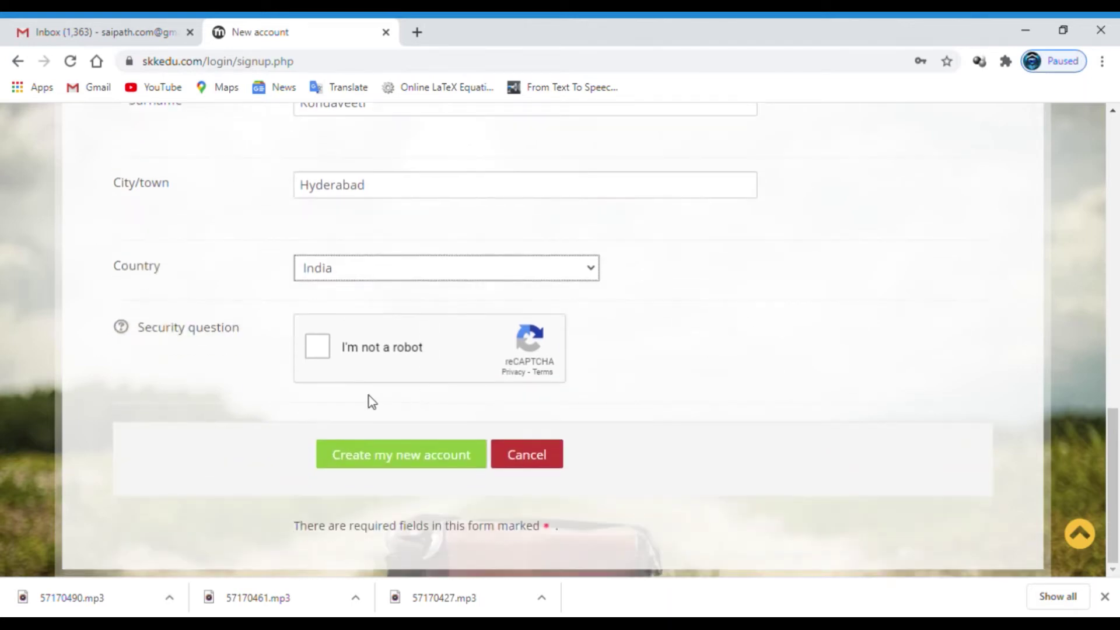
pyautogui.click(318, 346)
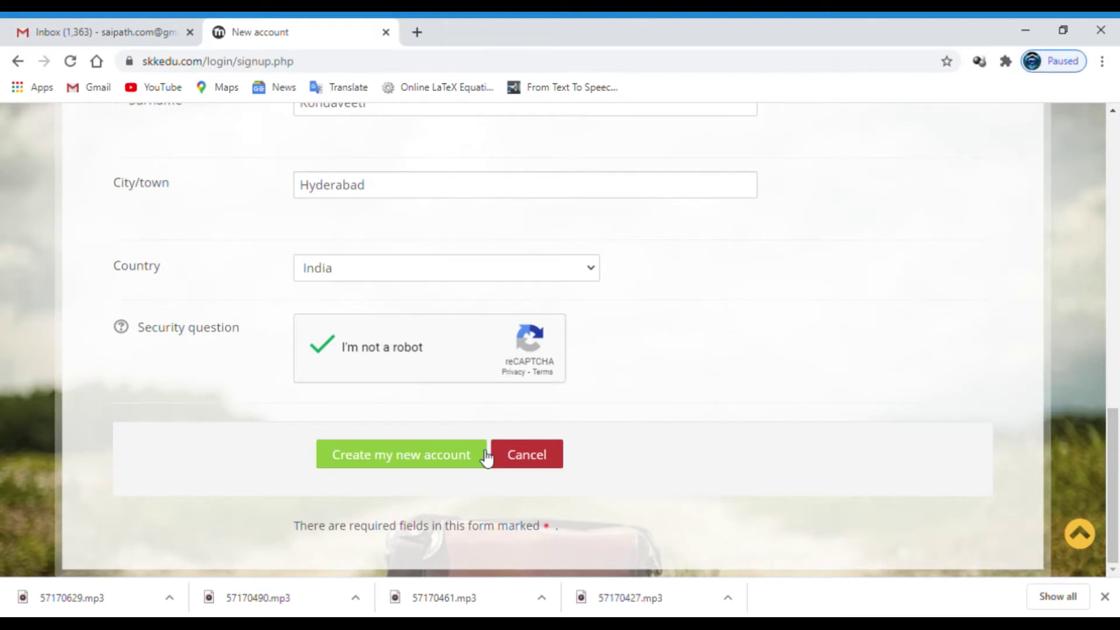
pyautogui.click(416, 458)
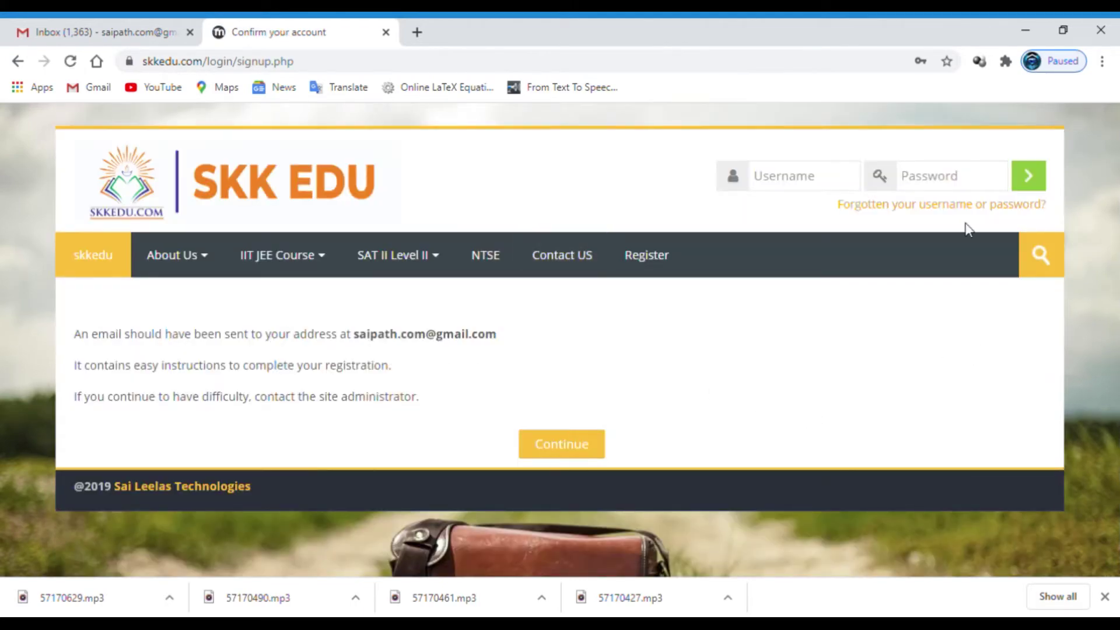
pyautogui.click(91, 31)
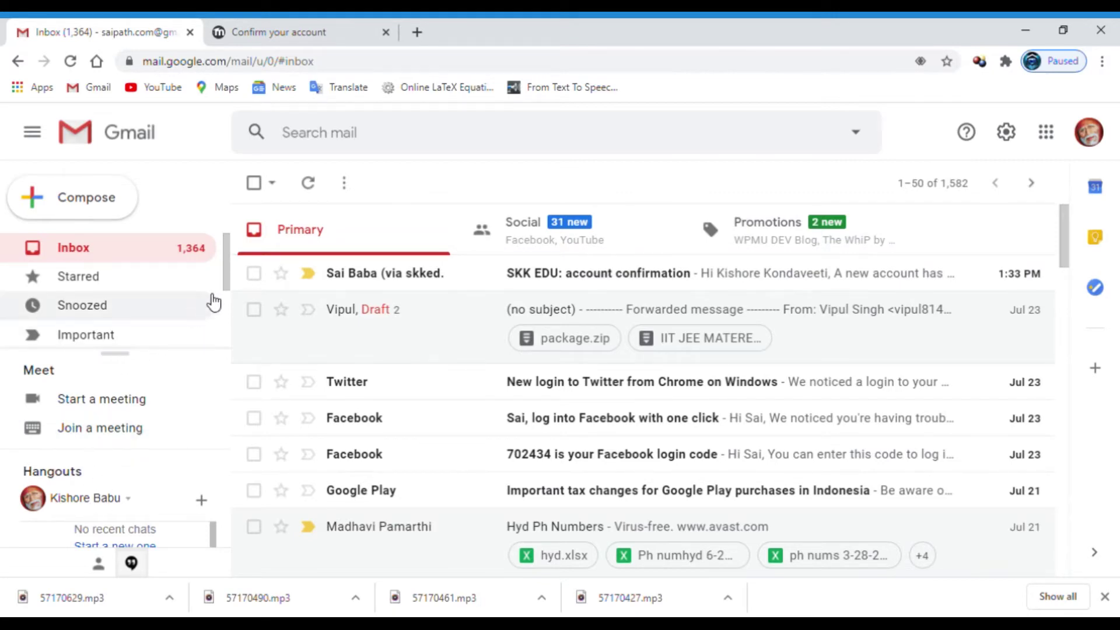
# - Find the SKK EDU confirmation e-mail in Gmail, checking spam, and follow its link
pyautogui.scroll(-2, 220, 309)
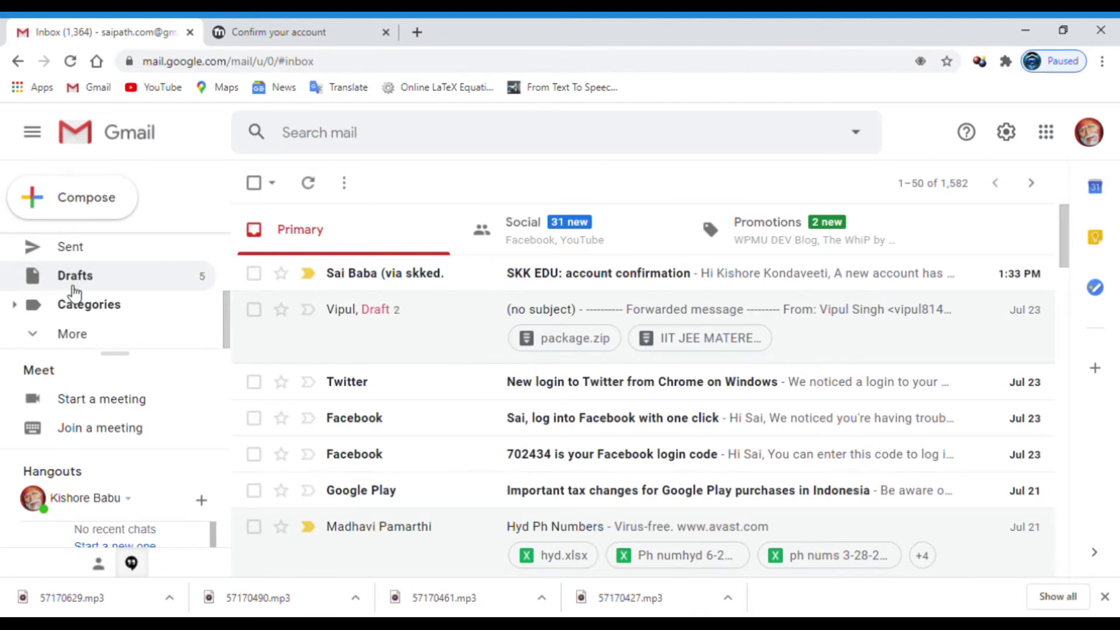
pyautogui.click(53, 333)
pyautogui.scroll(-3, 105, 298)
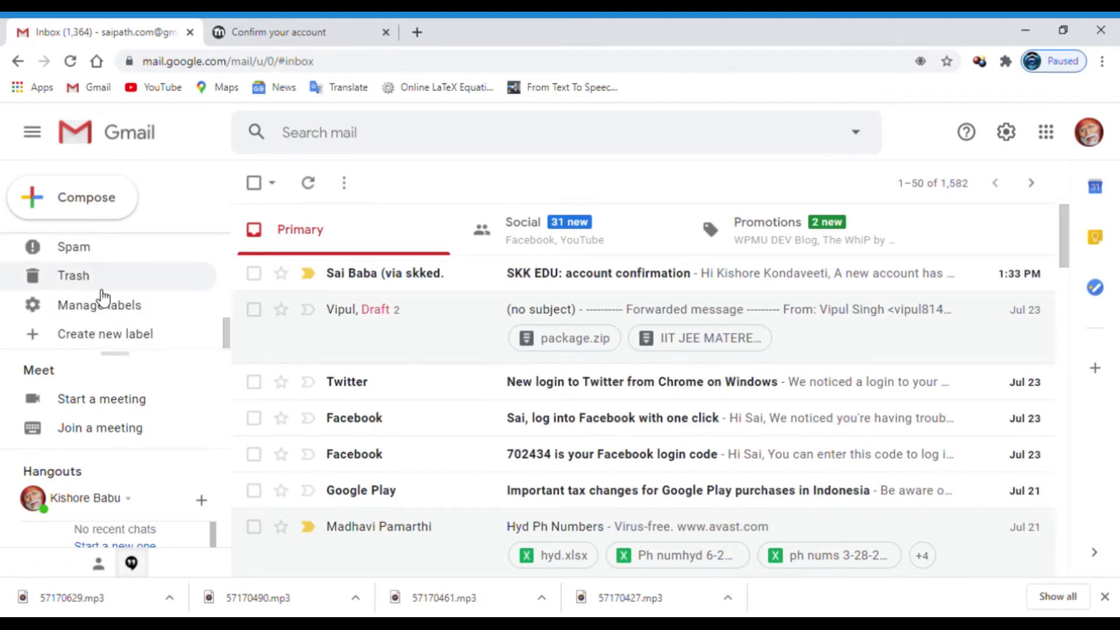
pyautogui.click(73, 249)
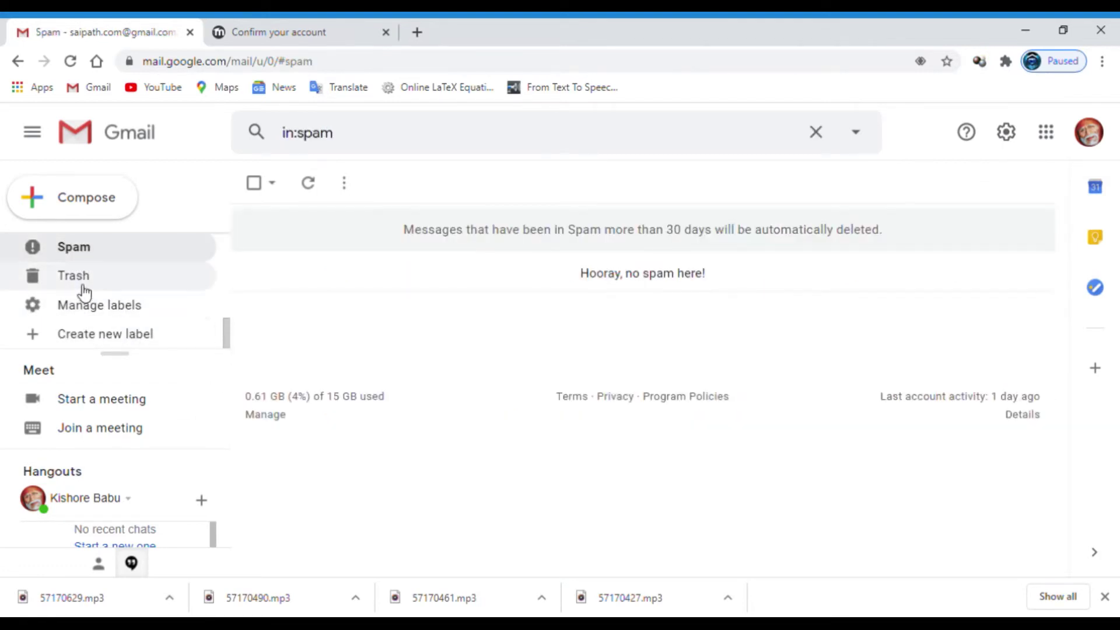
pyautogui.scroll(5, 82, 286)
pyautogui.click(80, 248)
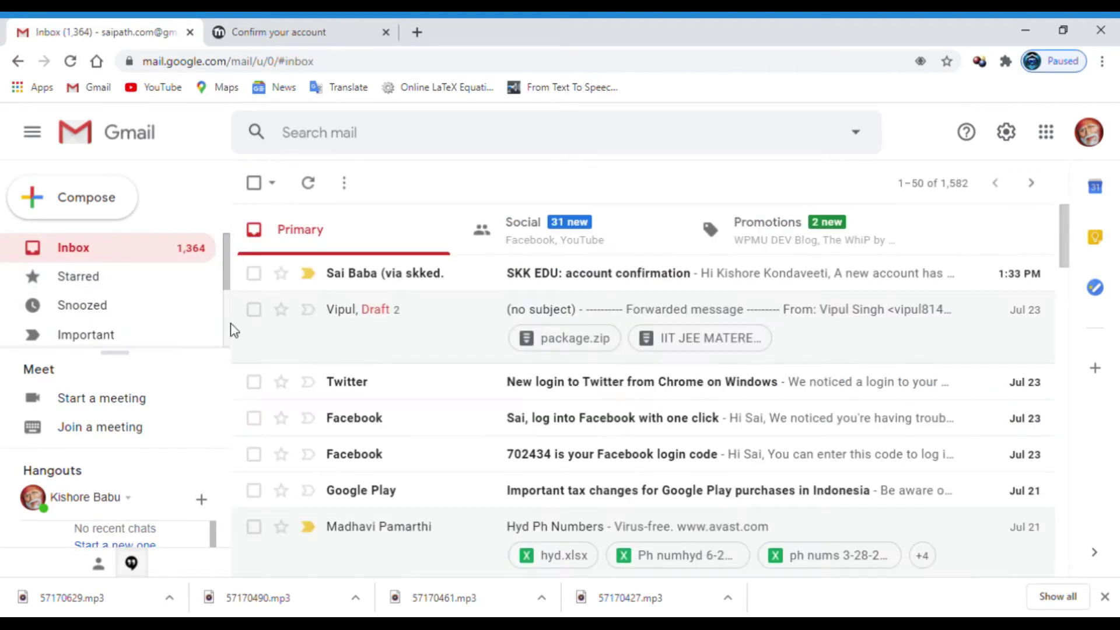
pyautogui.click(678, 280)
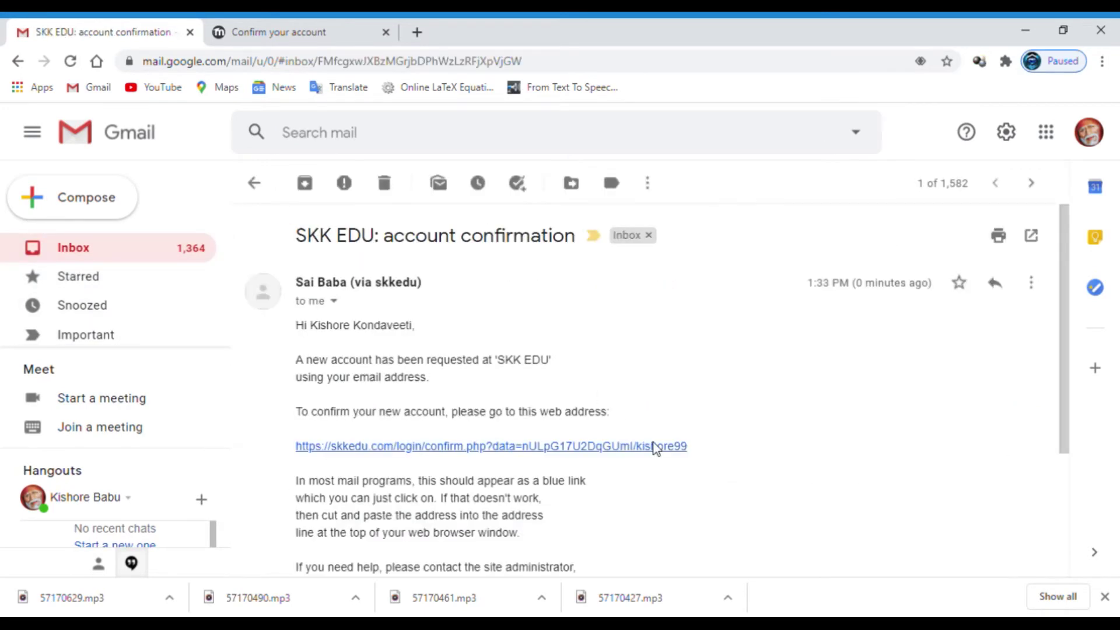
# - Confirm the registration, then go to Demo Papers under the IIT JEE Course menu
pyautogui.click(622, 449)
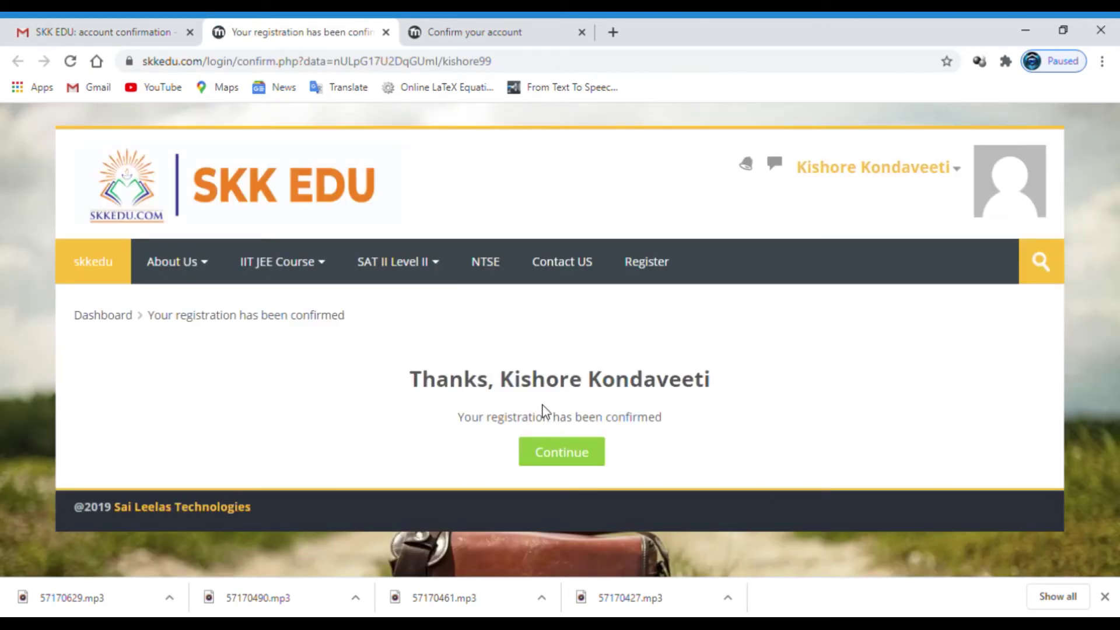
pyautogui.moveTo(295, 283)
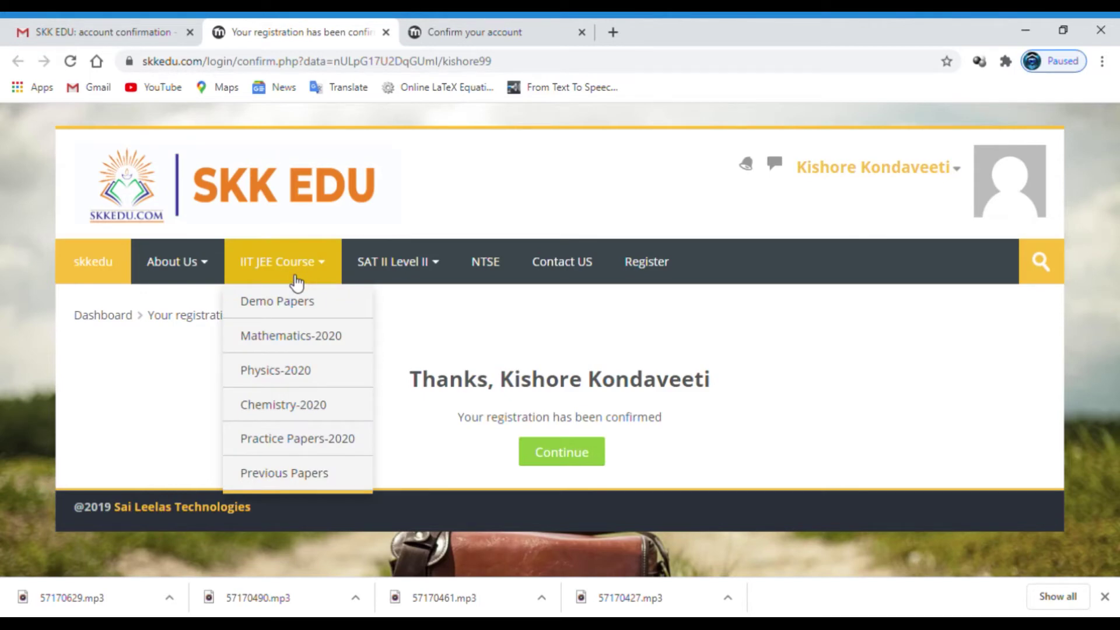
pyautogui.click(296, 302)
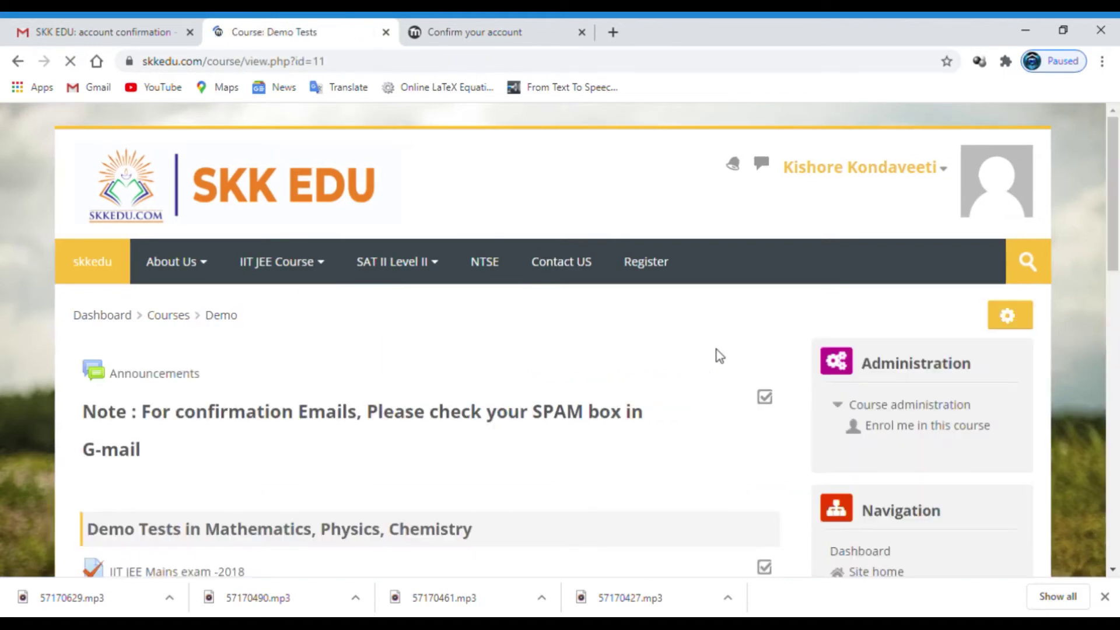
pyautogui.scroll(-1, 590, 358)
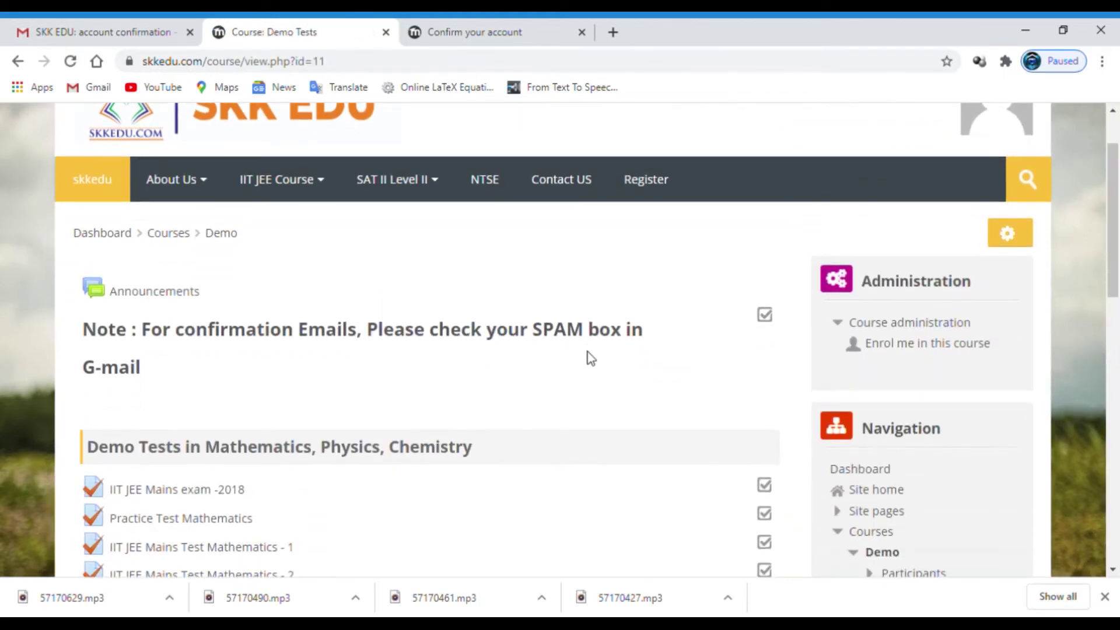
# - Self-enrol as a student in the Demo Tests course via 'Enrol me'
pyautogui.click(934, 350)
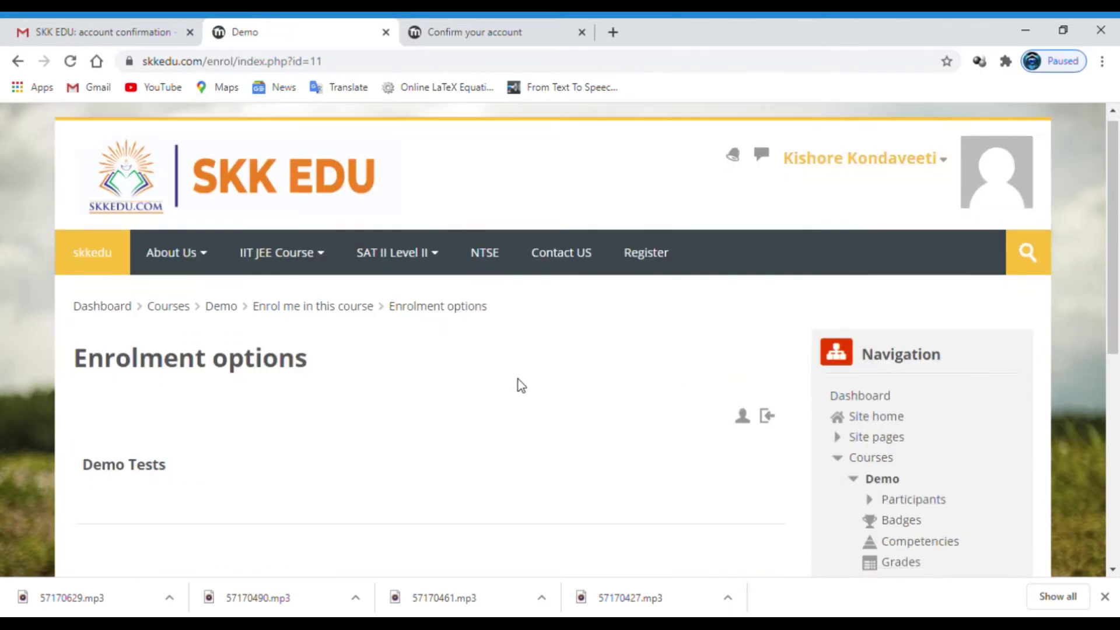
pyautogui.scroll(-2, 519, 382)
pyautogui.scroll(-1, 513, 385)
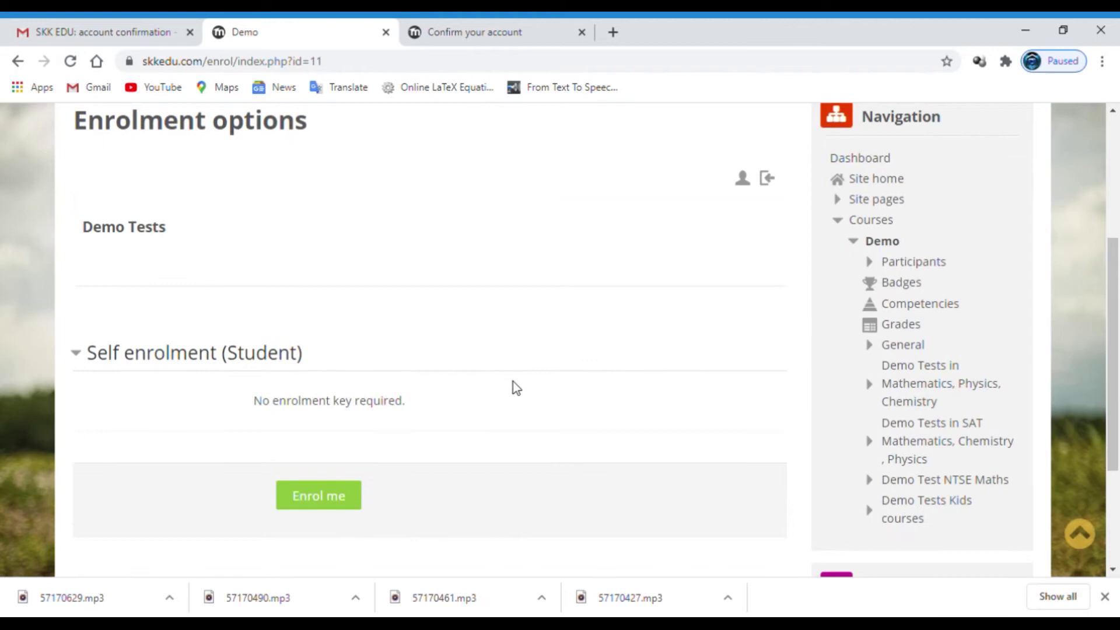
pyautogui.click(318, 500)
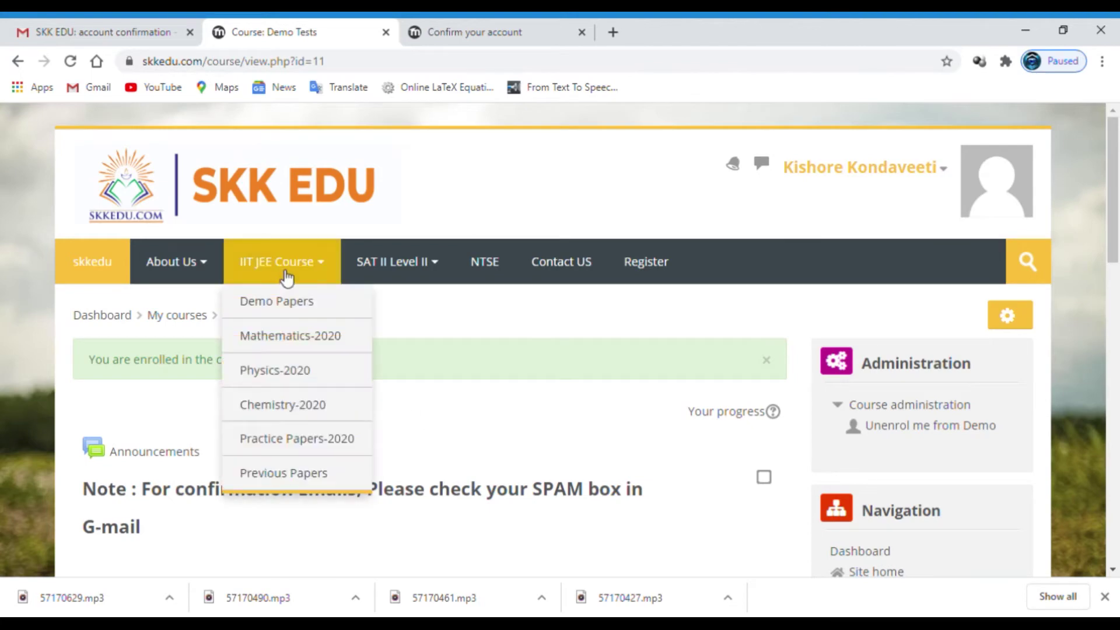
pyautogui.scroll(-3, 385, 449)
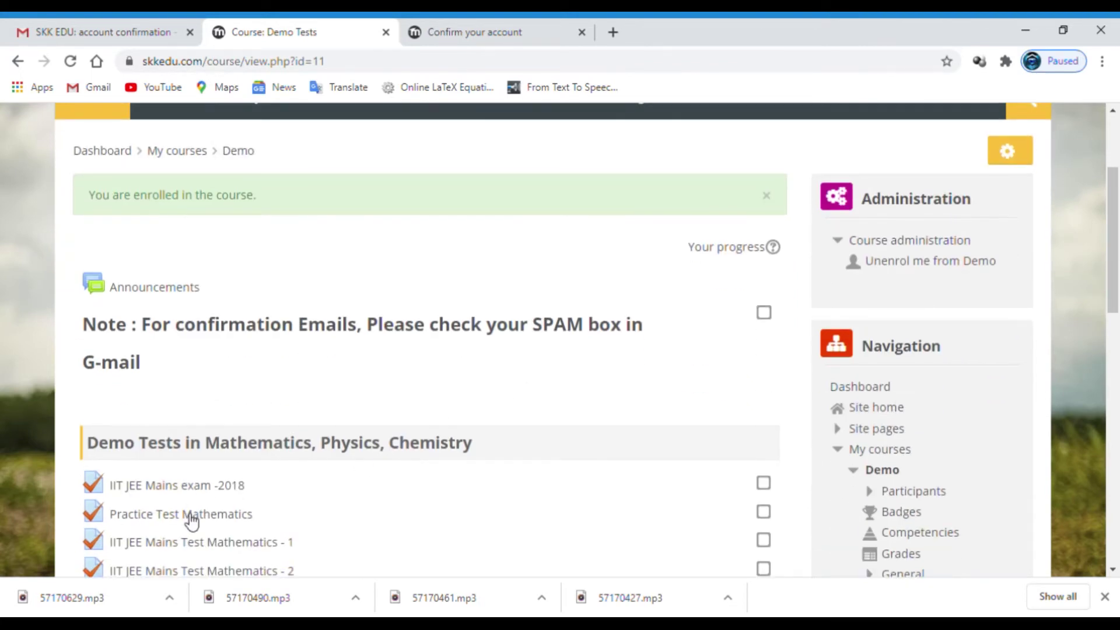
# - Open Practice Test Mathematics and start the one-hour timed attempt
pyautogui.click(191, 519)
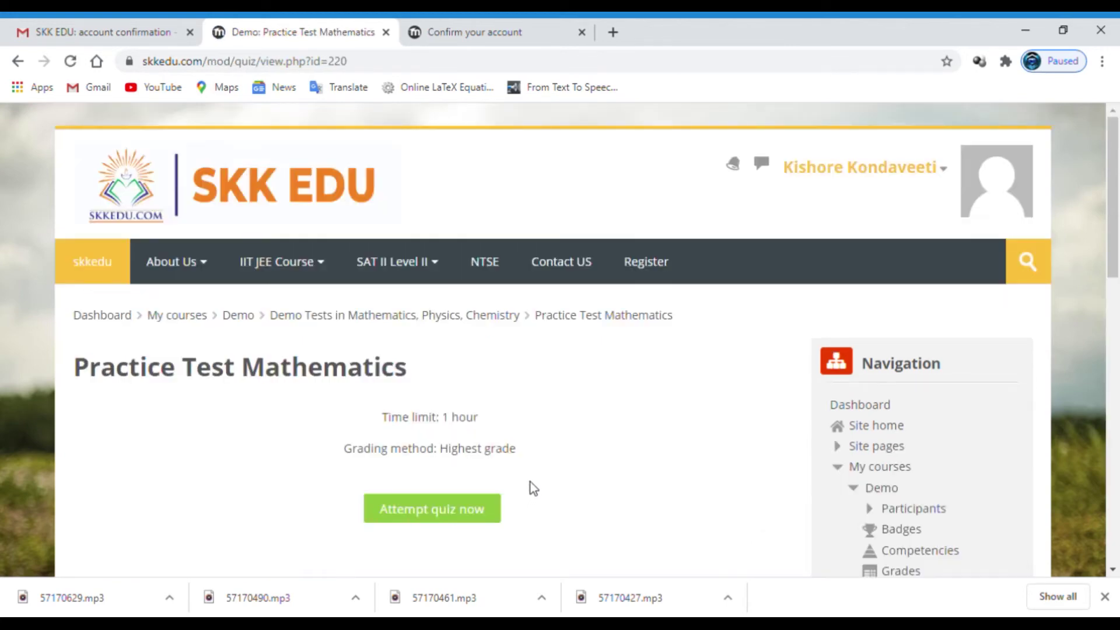
pyautogui.scroll(-3, 530, 482)
pyautogui.click(464, 348)
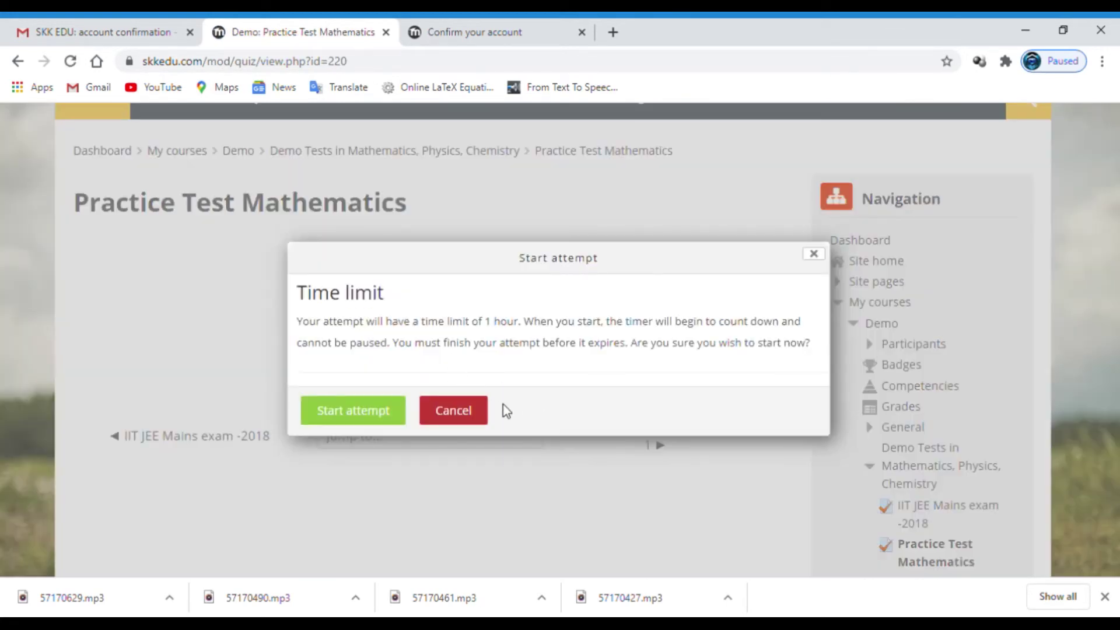
pyautogui.click(365, 416)
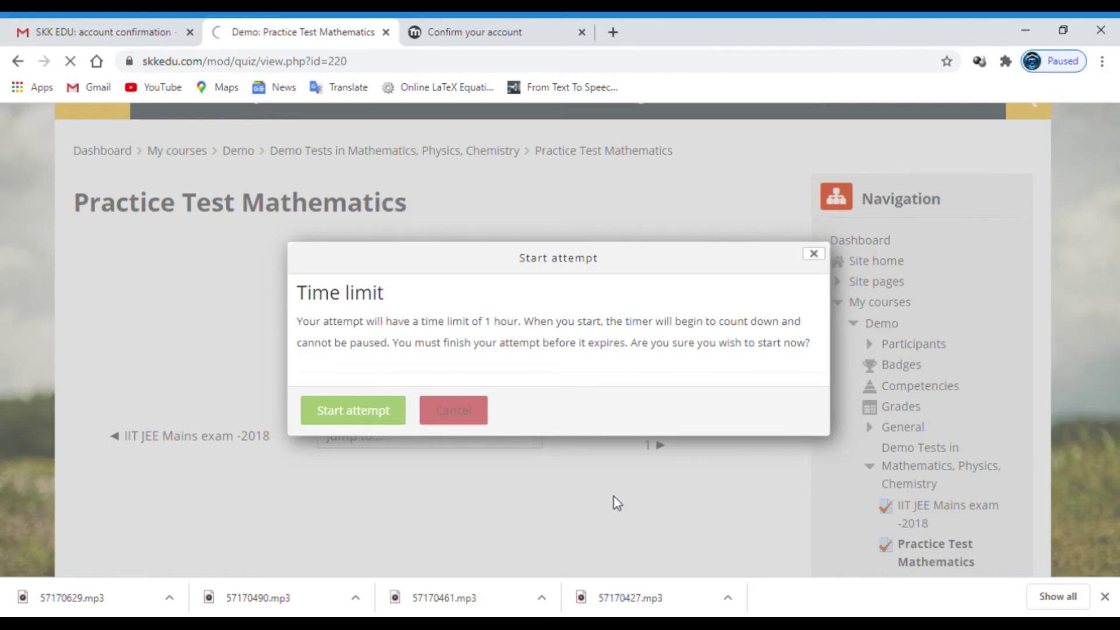
# - Answer Questions 1–4 with option b, Question 5 with 0 and Question 6 with 126
pyautogui.scroll(-3, 524, 428)
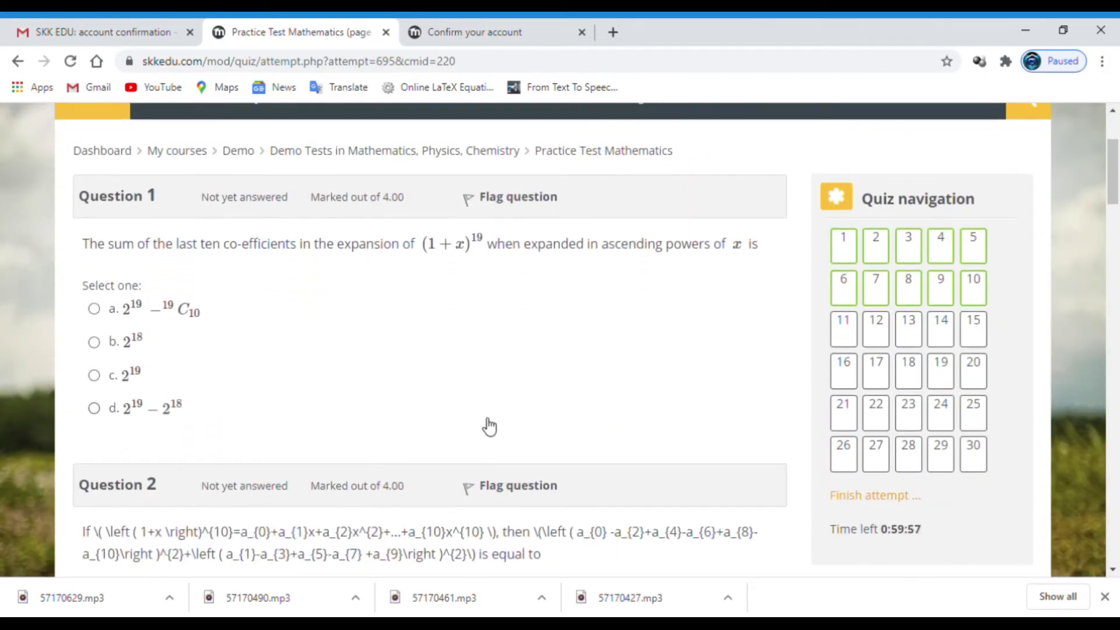
pyautogui.click(138, 347)
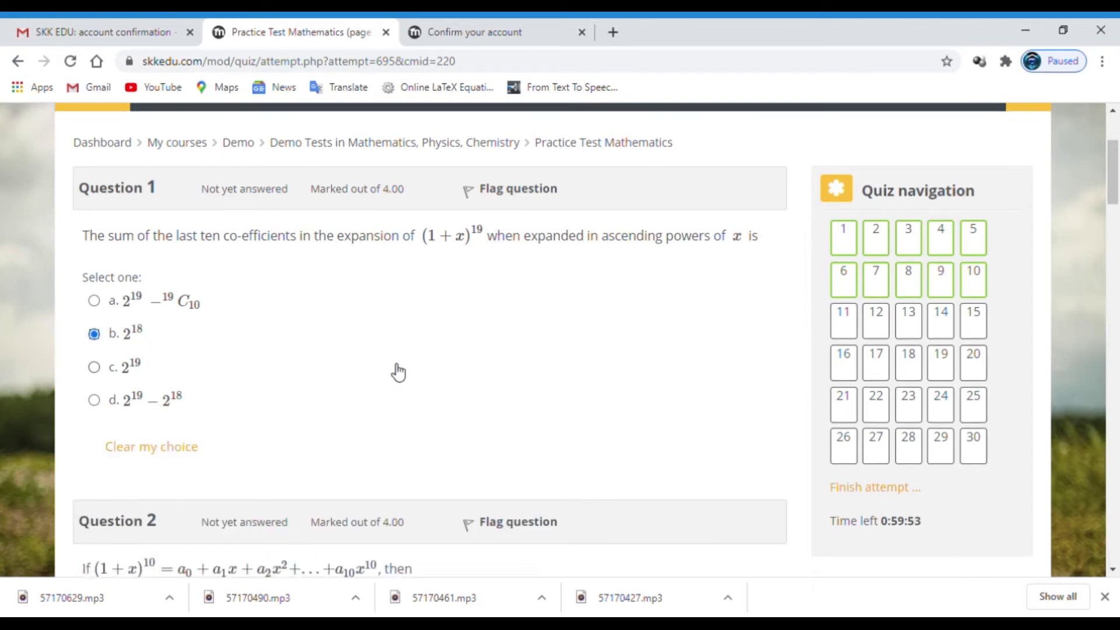
pyautogui.scroll(-5, 391, 366)
pyautogui.click(134, 376)
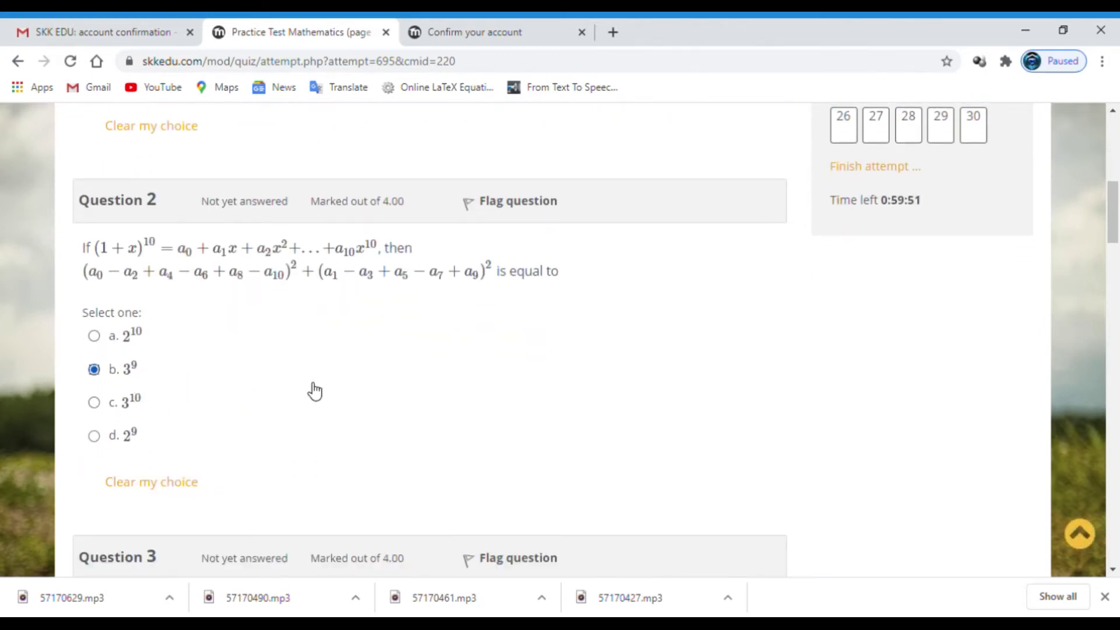
pyautogui.scroll(-5, 312, 391)
pyautogui.click(150, 395)
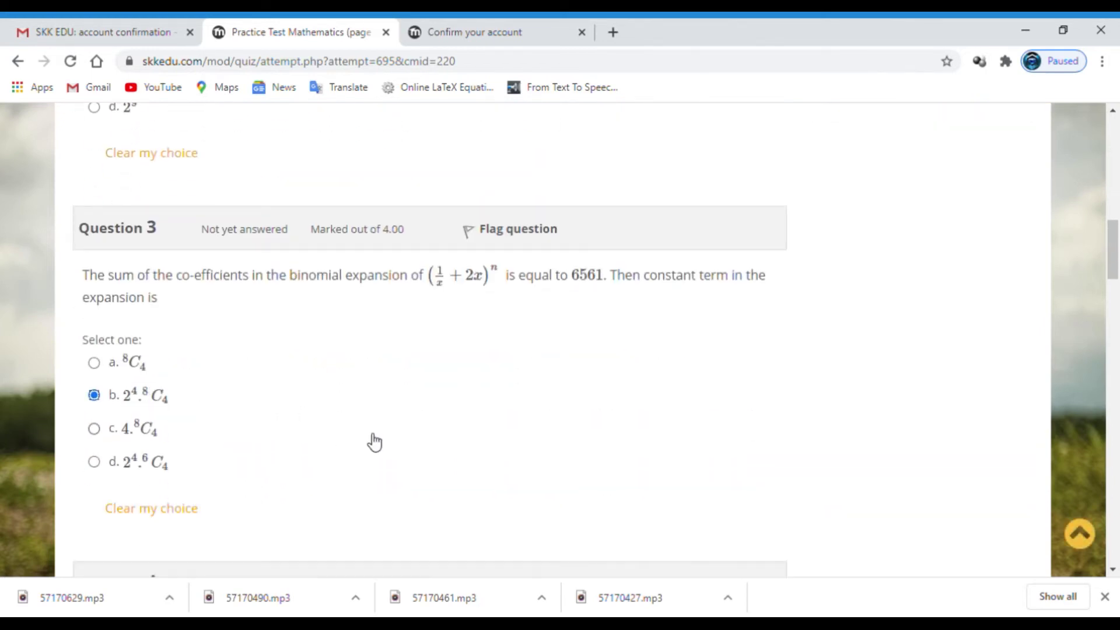
pyautogui.scroll(-5, 305, 457)
pyautogui.click(157, 391)
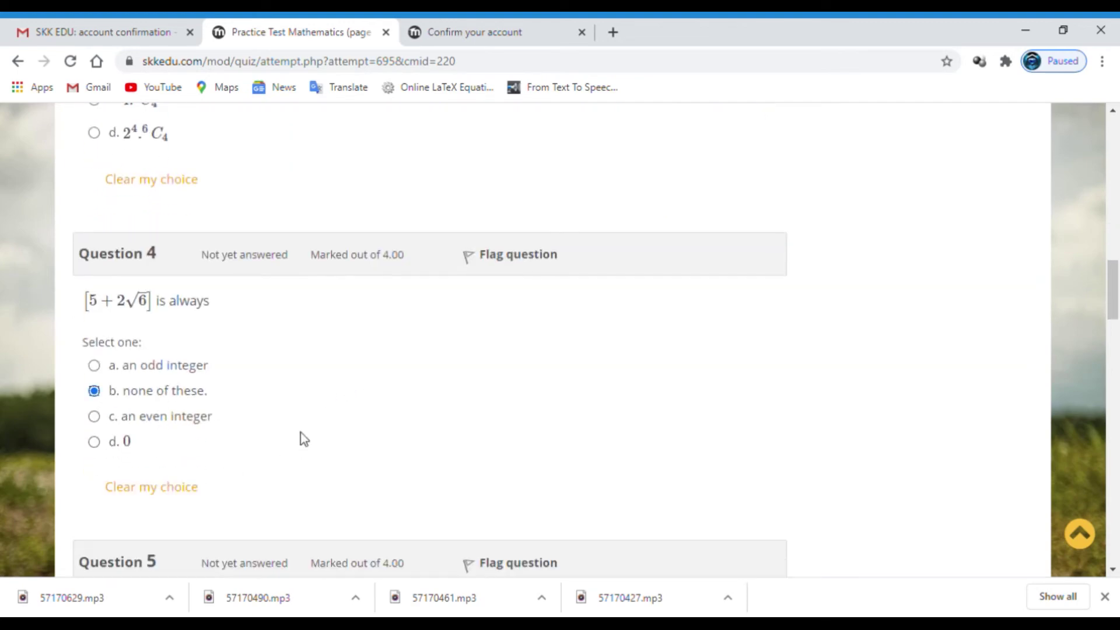
pyautogui.scroll(-5, 300, 432)
pyautogui.click(126, 458)
pyautogui.scroll(-5, 335, 468)
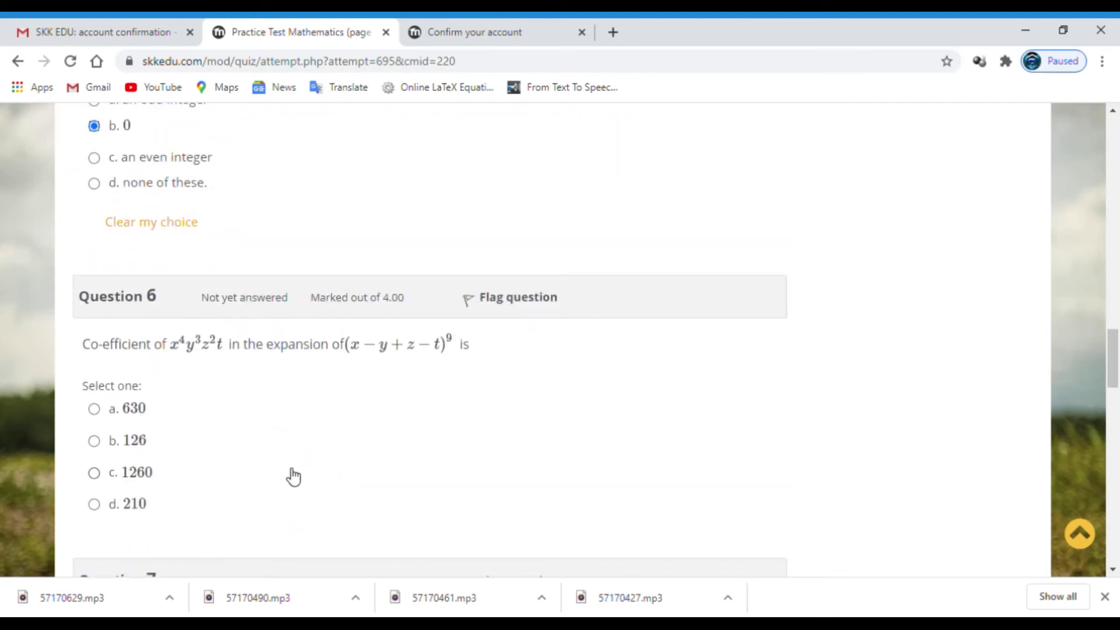
pyautogui.click(139, 444)
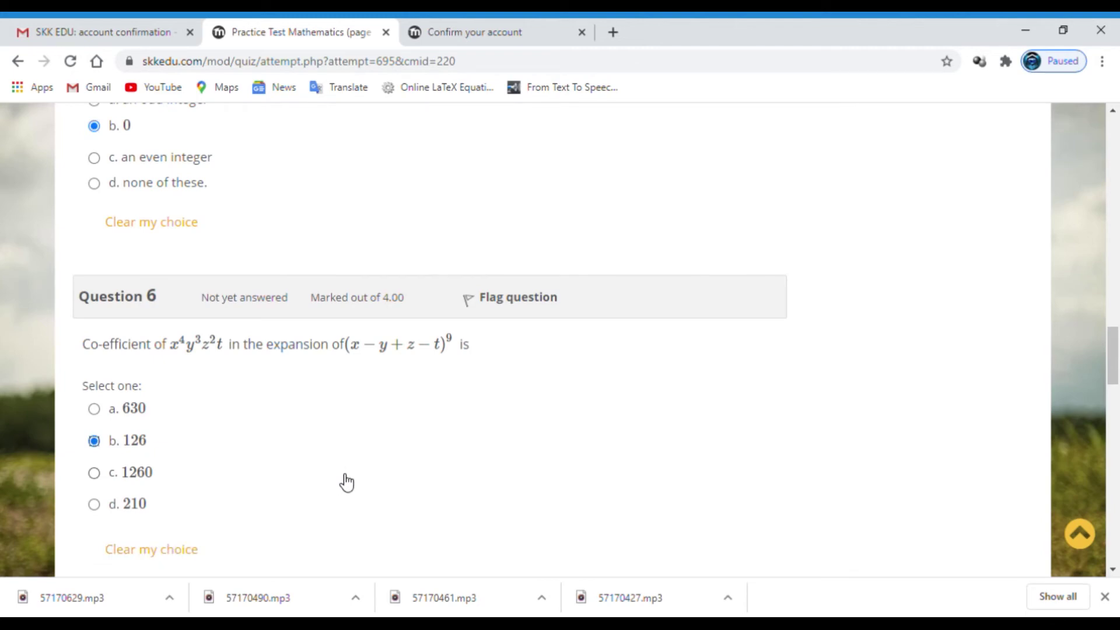
# - Answer Questions 7–8 with option b, Question 9 with 501 and Question 10 with 30
pyautogui.scroll(-5, 479, 417)
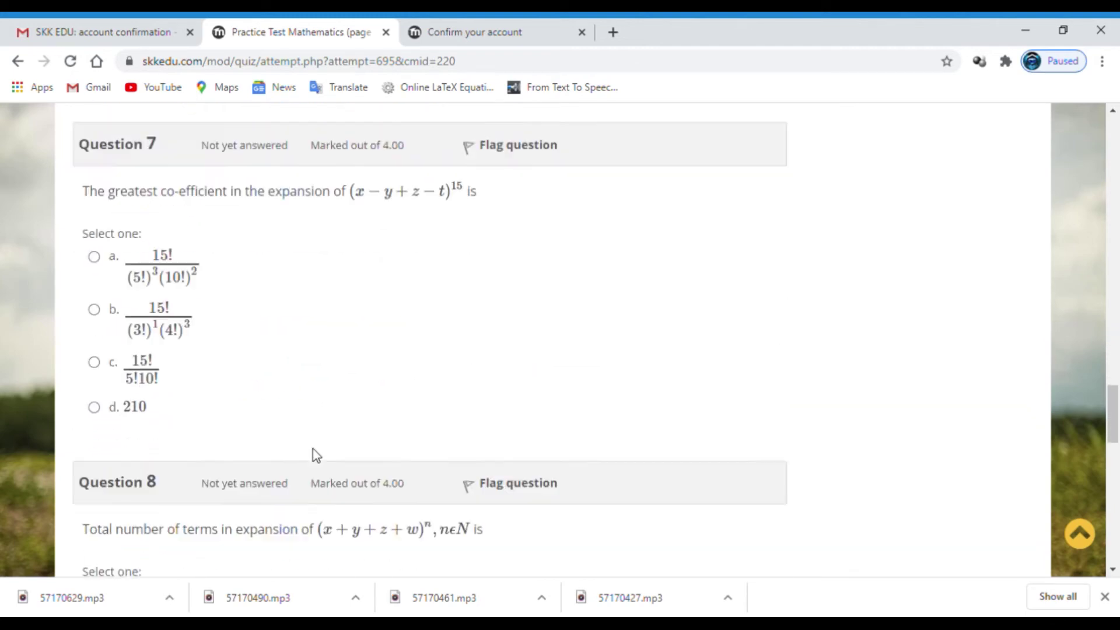
pyautogui.click(164, 304)
pyautogui.scroll(-5, 438, 338)
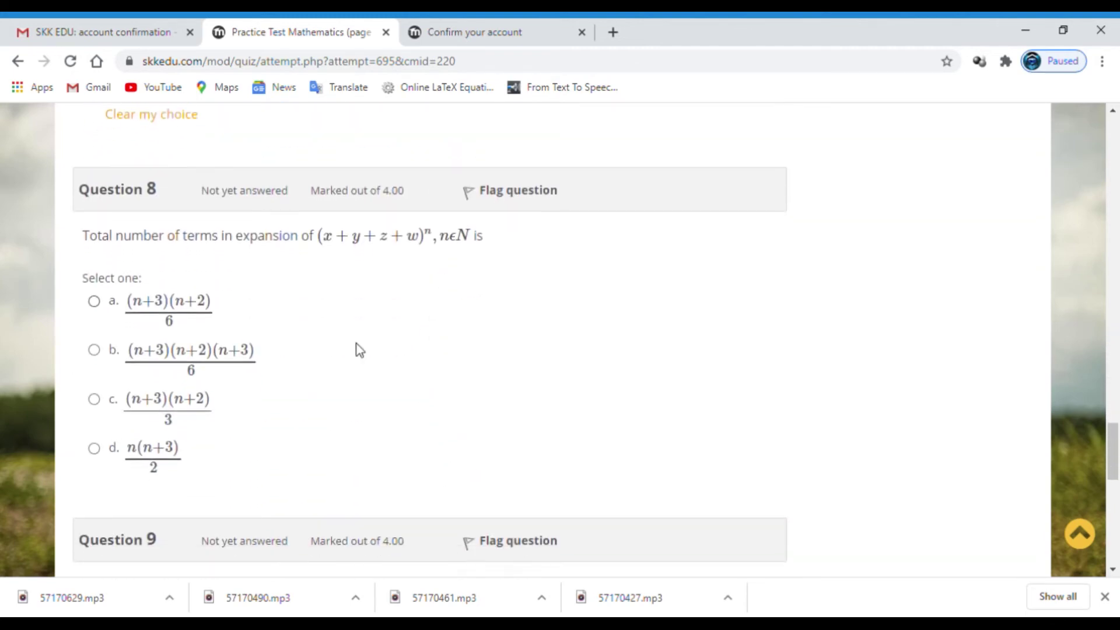
pyautogui.click(190, 362)
pyautogui.scroll(-5, 455, 412)
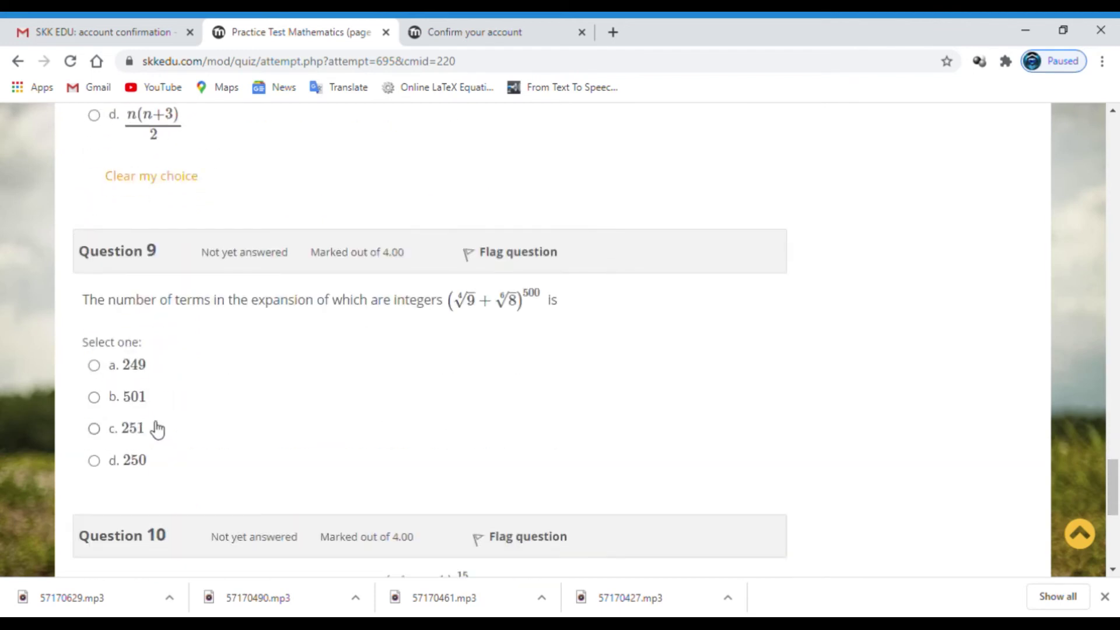
pyautogui.click(139, 399)
pyautogui.scroll(-5, 525, 431)
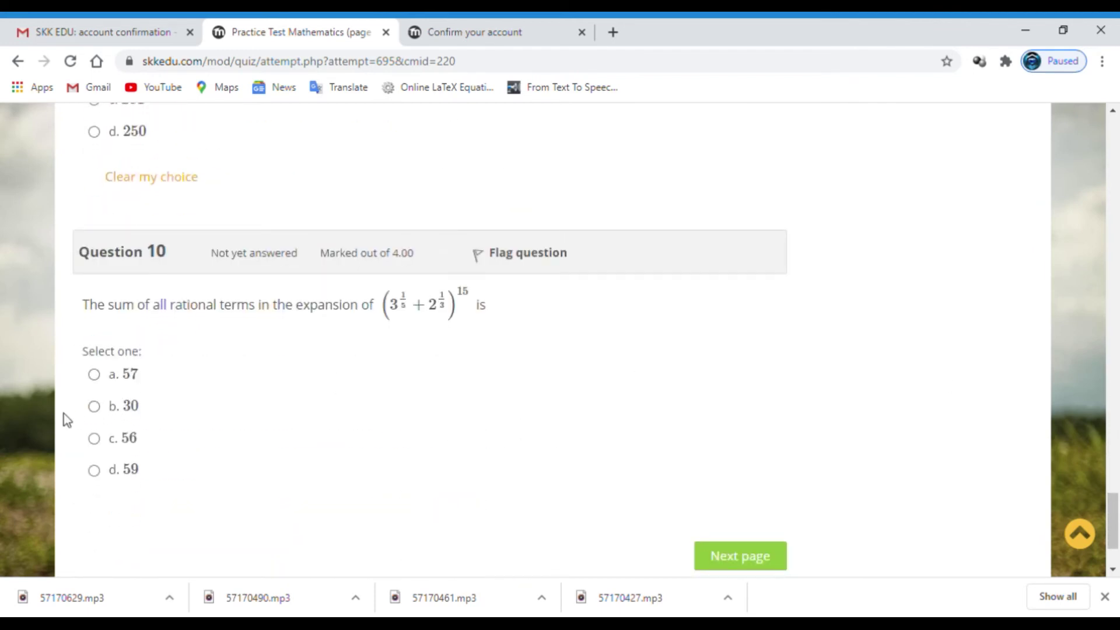
pyautogui.click(139, 418)
pyautogui.scroll(-3, 707, 510)
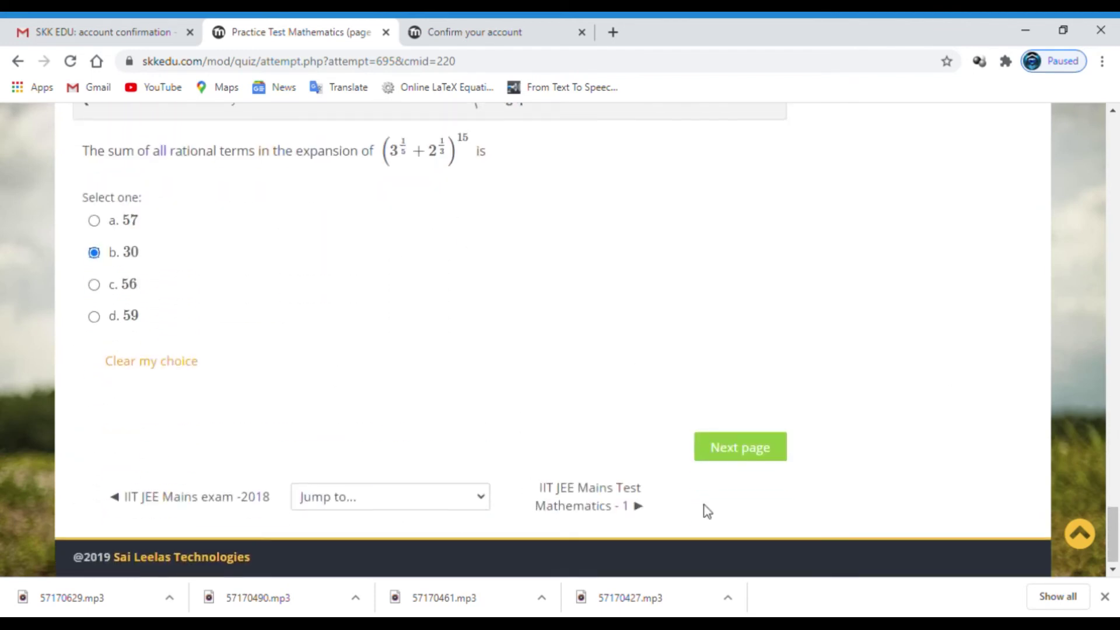
pyautogui.click(755, 455)
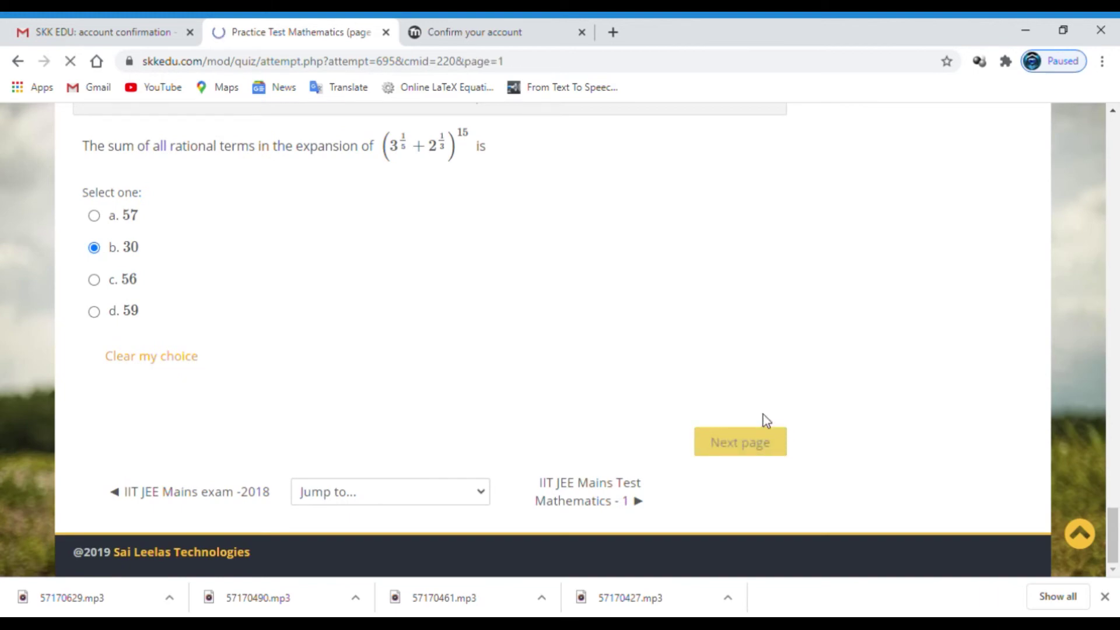
# - Answer Questions 11–12 with b, 13 with none of these, 14 with 0, 15 with b
pyautogui.scroll(-3, 416, 417)
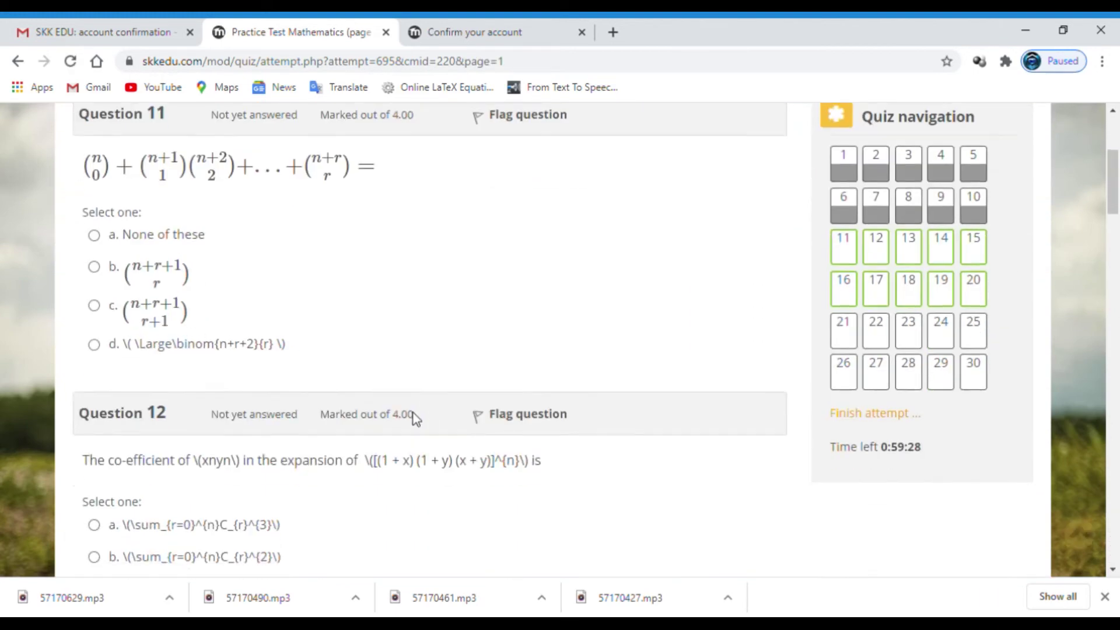
pyautogui.click(135, 275)
pyautogui.scroll(-4, 326, 416)
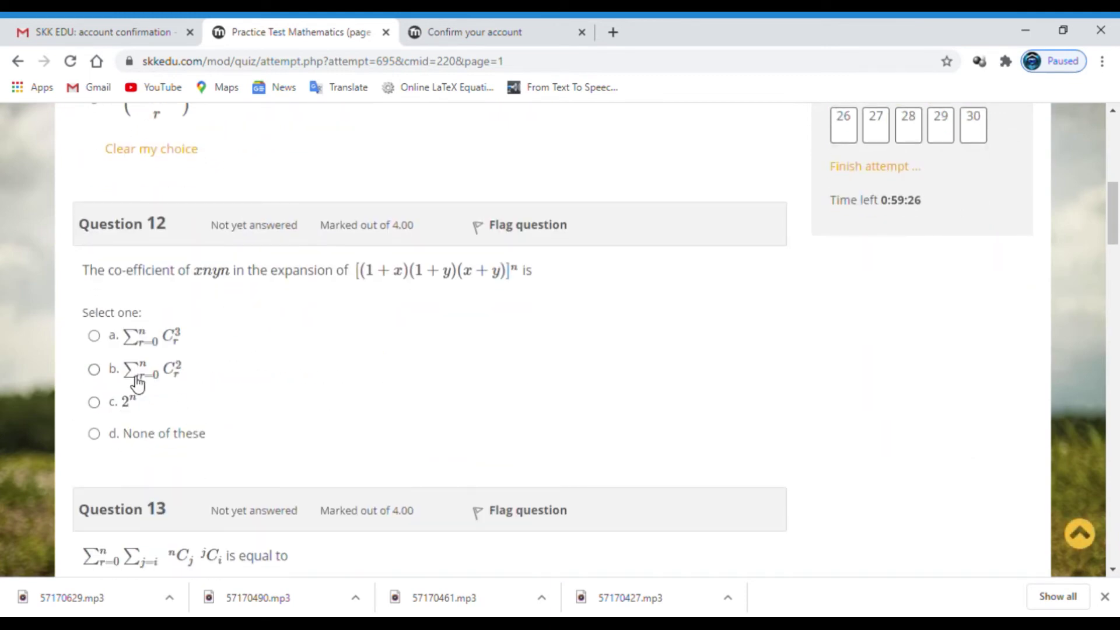
pyautogui.click(137, 382)
pyautogui.scroll(-4, 337, 400)
pyautogui.click(153, 458)
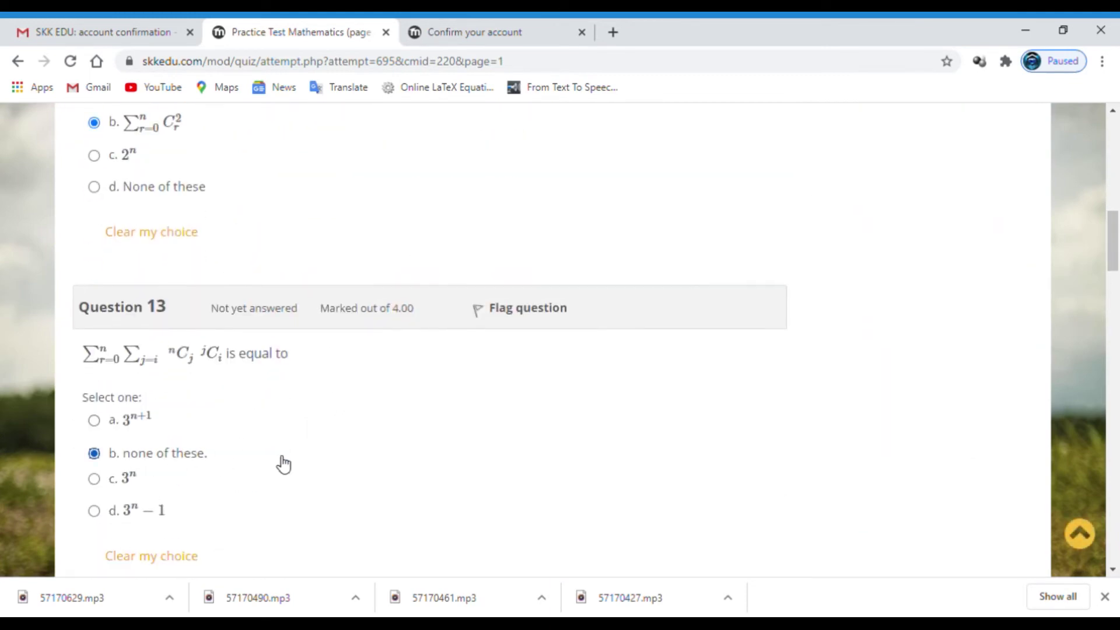
pyautogui.scroll(-8, 327, 461)
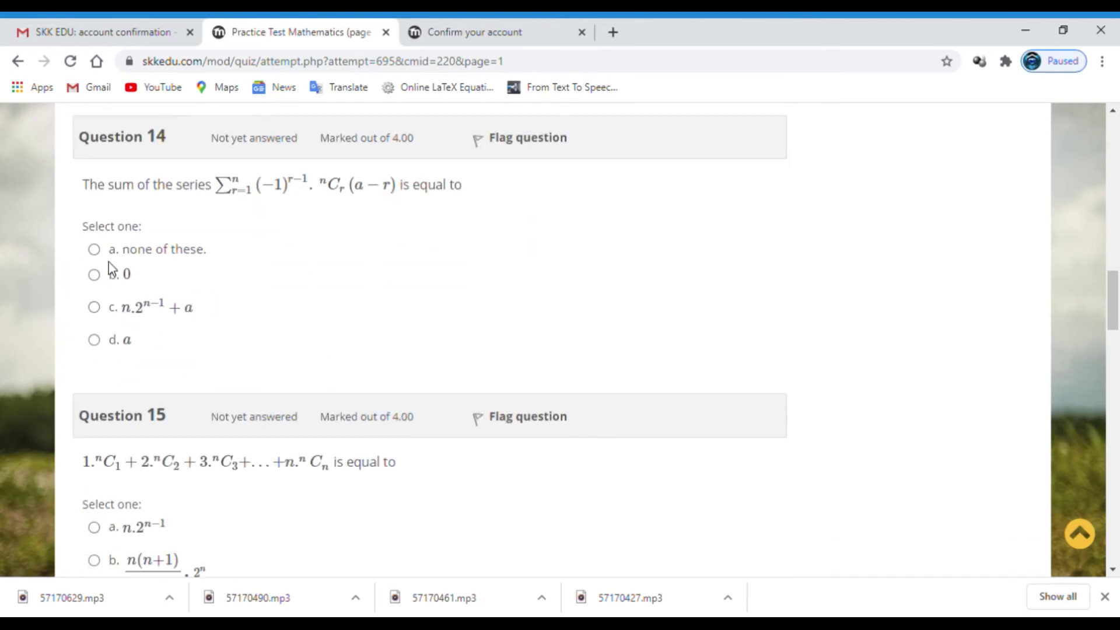
pyautogui.click(126, 277)
pyautogui.scroll(-4, 506, 341)
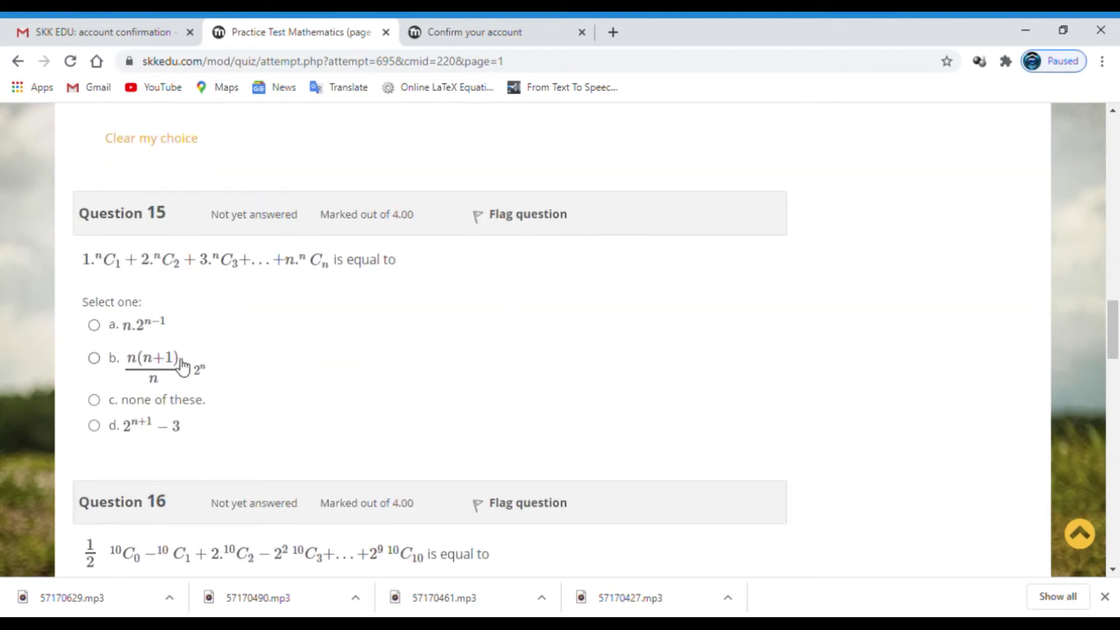
pyautogui.click(190, 360)
# - Answer Question 16 with b, 17 b^100, 18 20√2, 19 2^2n, 20 68
pyautogui.scroll(-5, 472, 383)
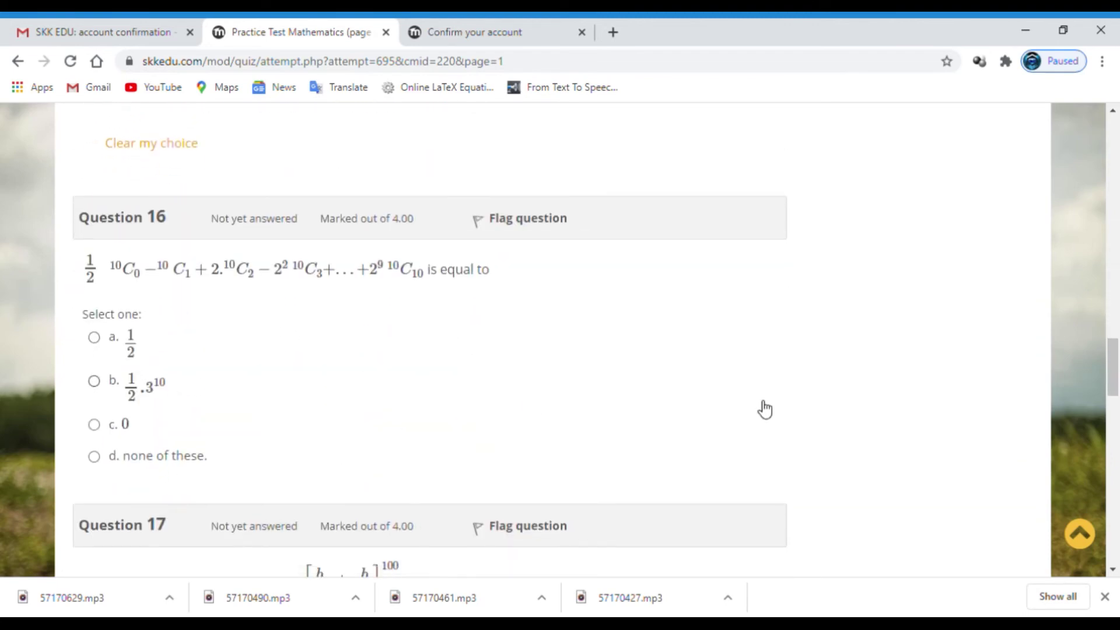
pyautogui.click(119, 388)
pyautogui.scroll(-5, 413, 394)
pyautogui.click(138, 432)
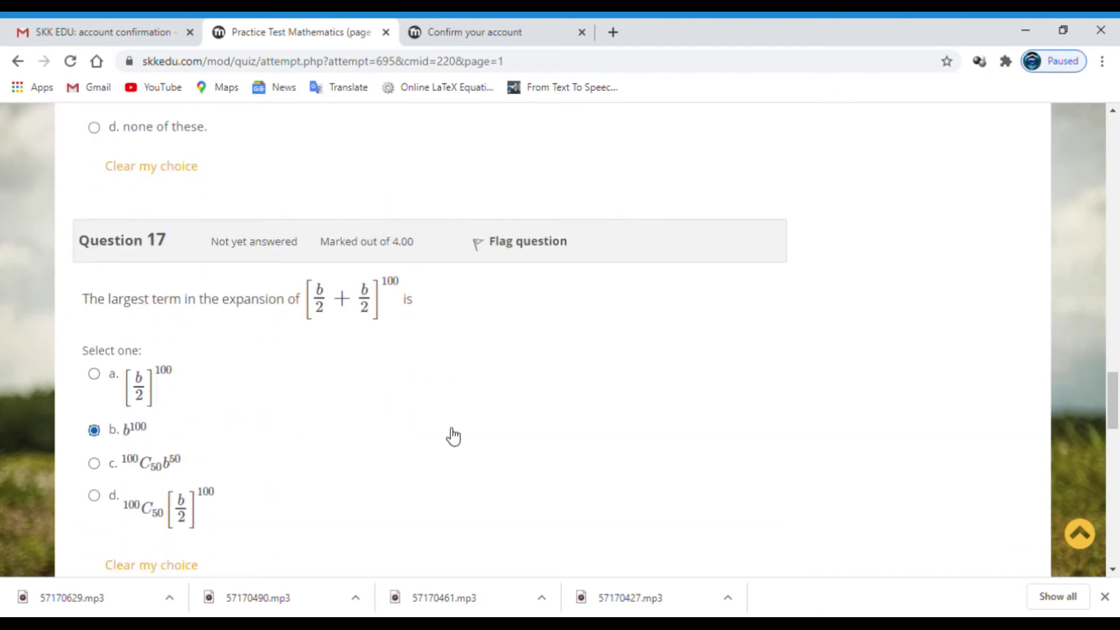
pyautogui.scroll(-5, 243, 412)
pyautogui.click(147, 485)
pyautogui.scroll(-5, 533, 468)
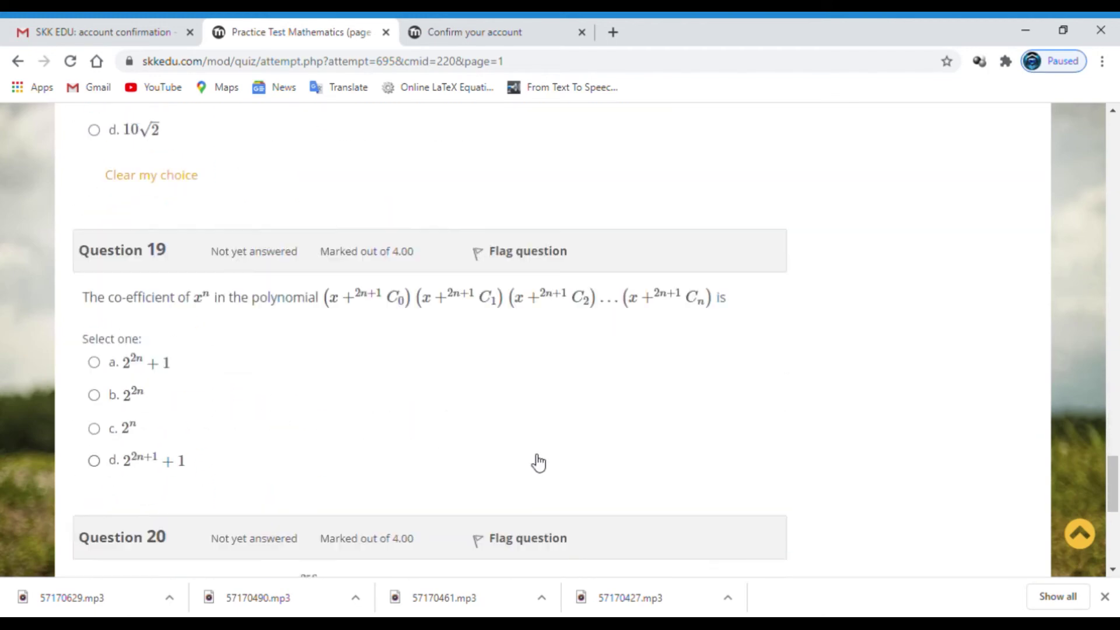
pyautogui.click(129, 397)
pyautogui.scroll(-5, 365, 428)
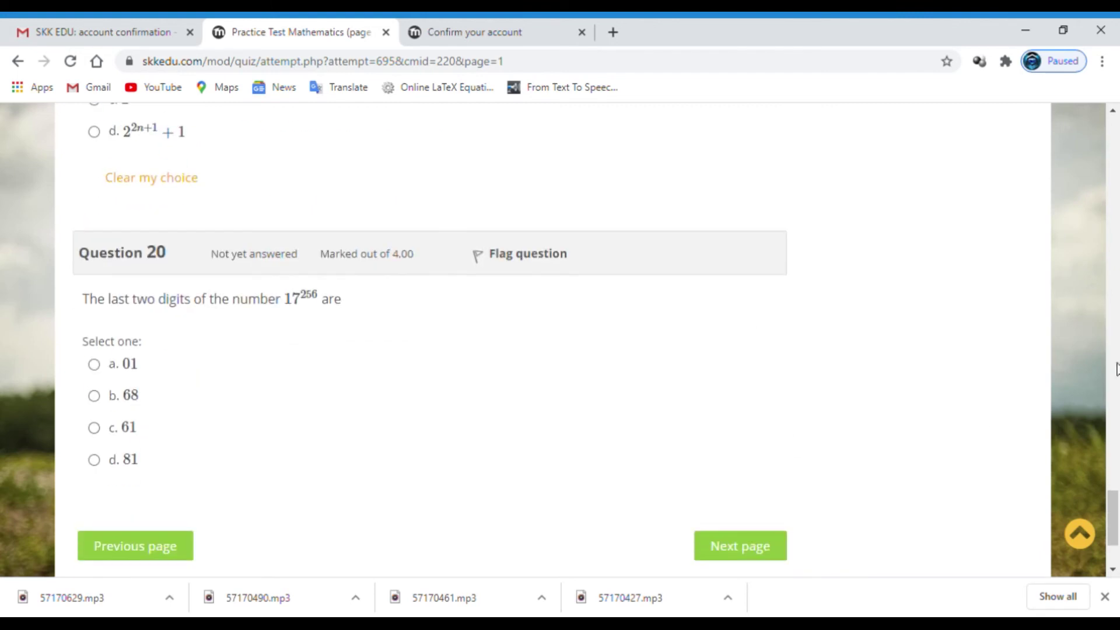
pyautogui.click(139, 399)
pyautogui.scroll(-3, 370, 440)
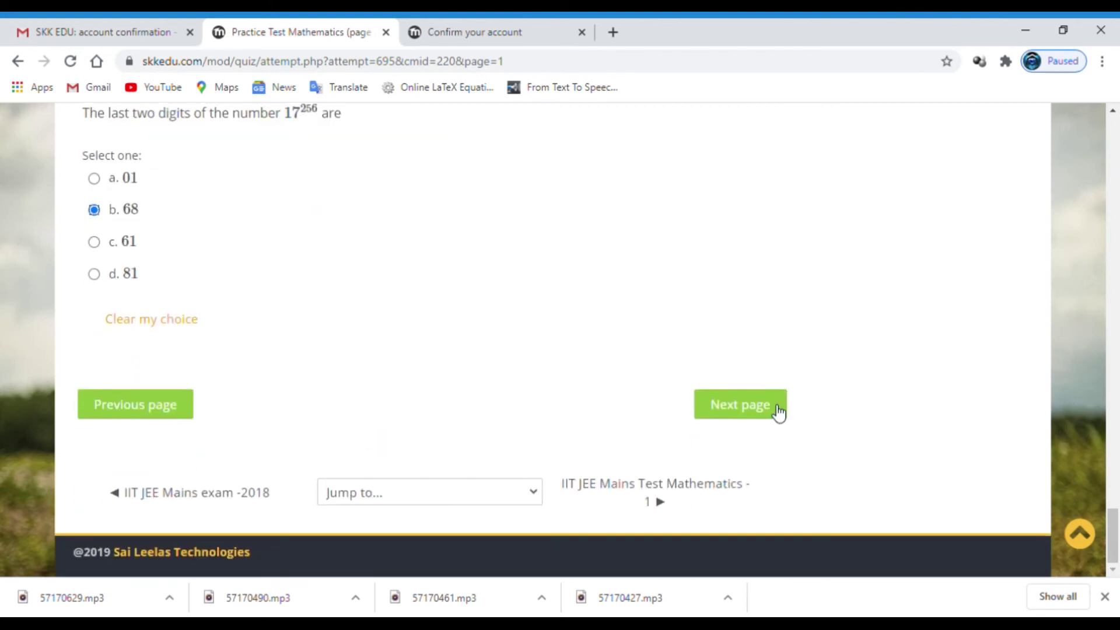
pyautogui.click(778, 412)
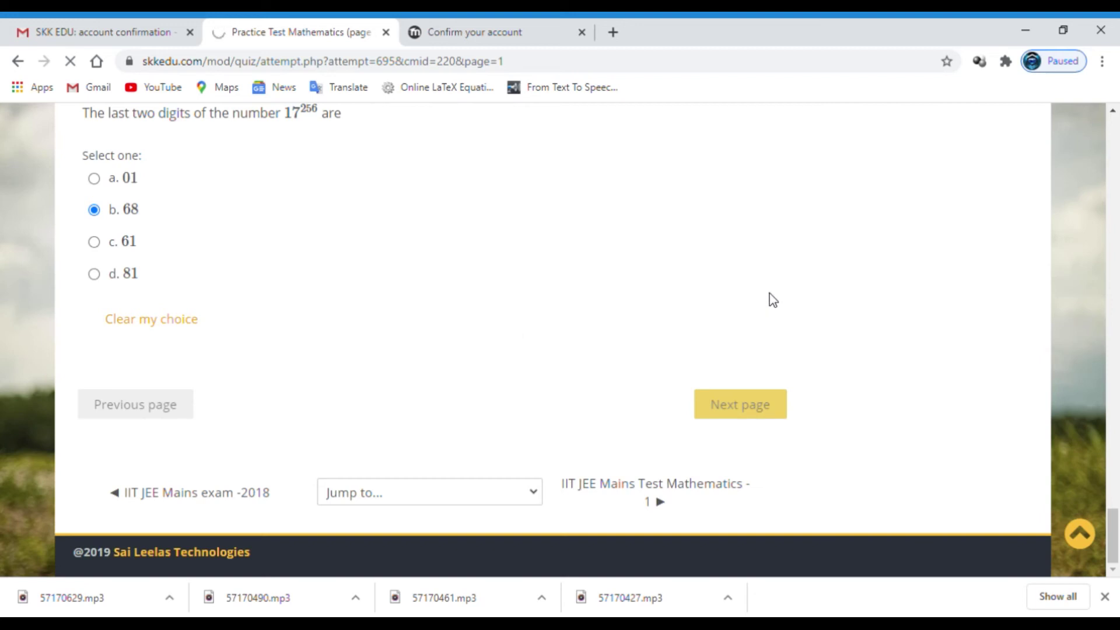
# - Answer Questions 21–25 with 0, 20, 3, 3 and 2
pyautogui.scroll(-3, 502, 302)
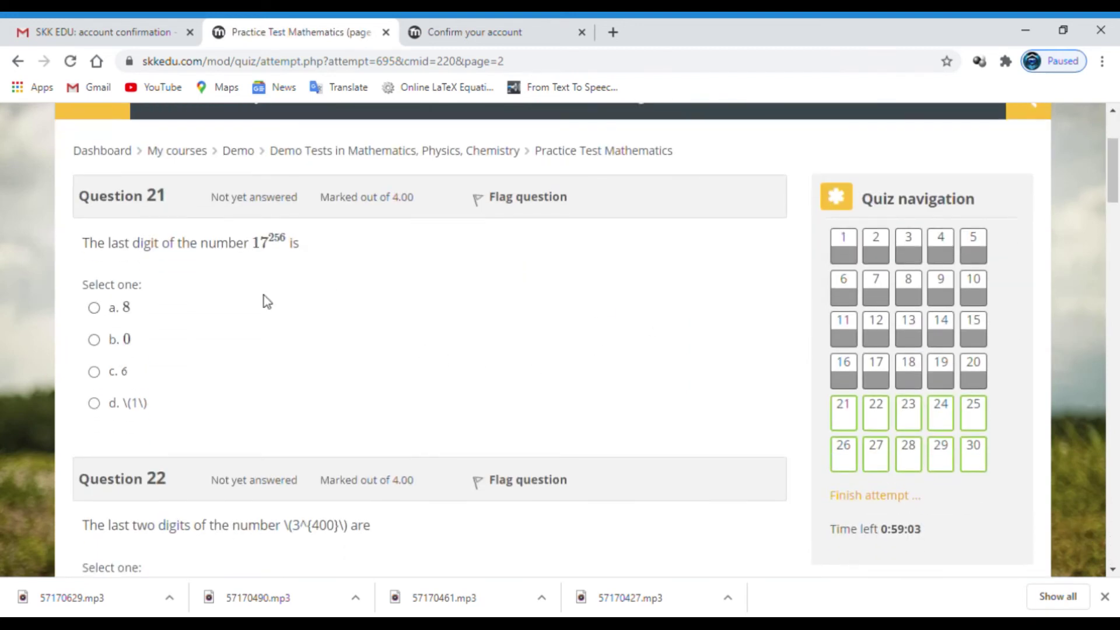
pyautogui.click(125, 345)
pyautogui.scroll(-6, 210, 347)
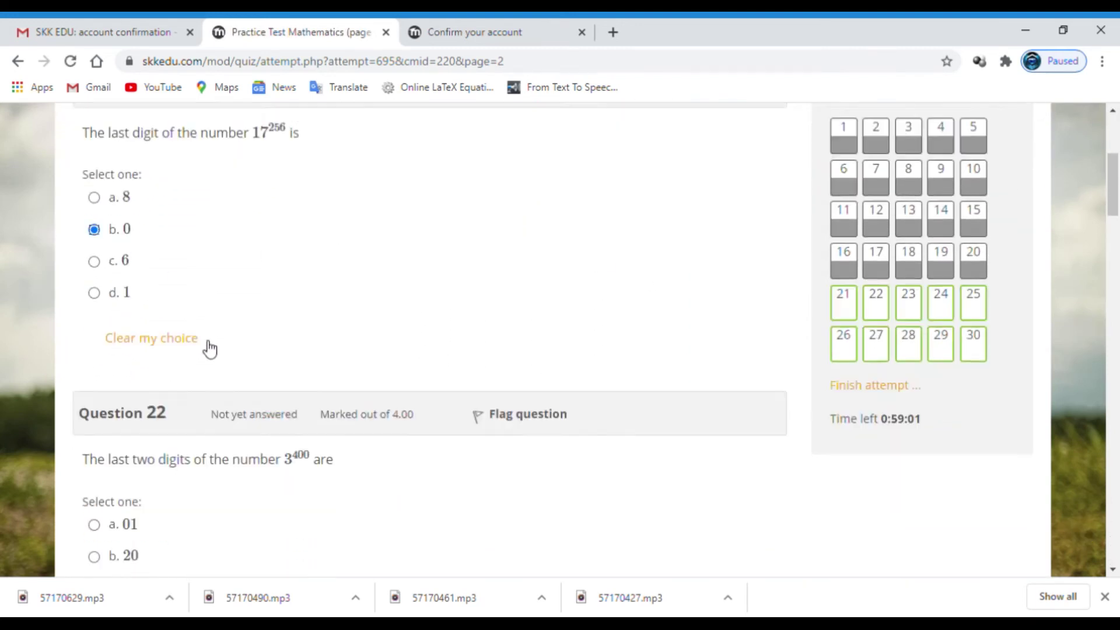
pyautogui.click(122, 267)
pyautogui.scroll(-4, 212, 280)
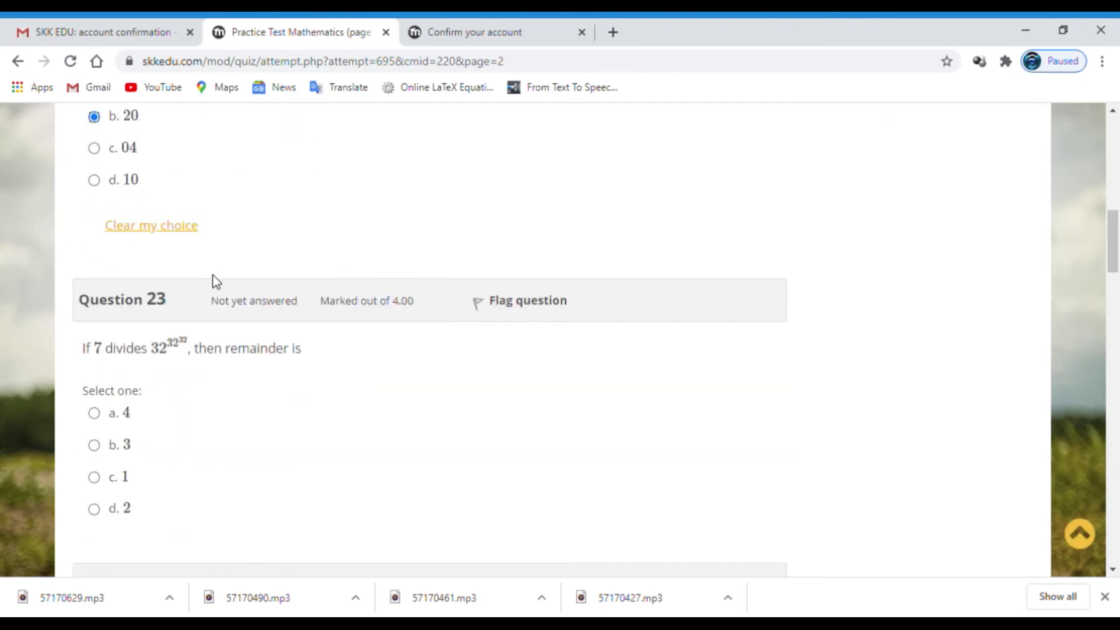
pyautogui.click(123, 339)
pyautogui.scroll(-4, 218, 334)
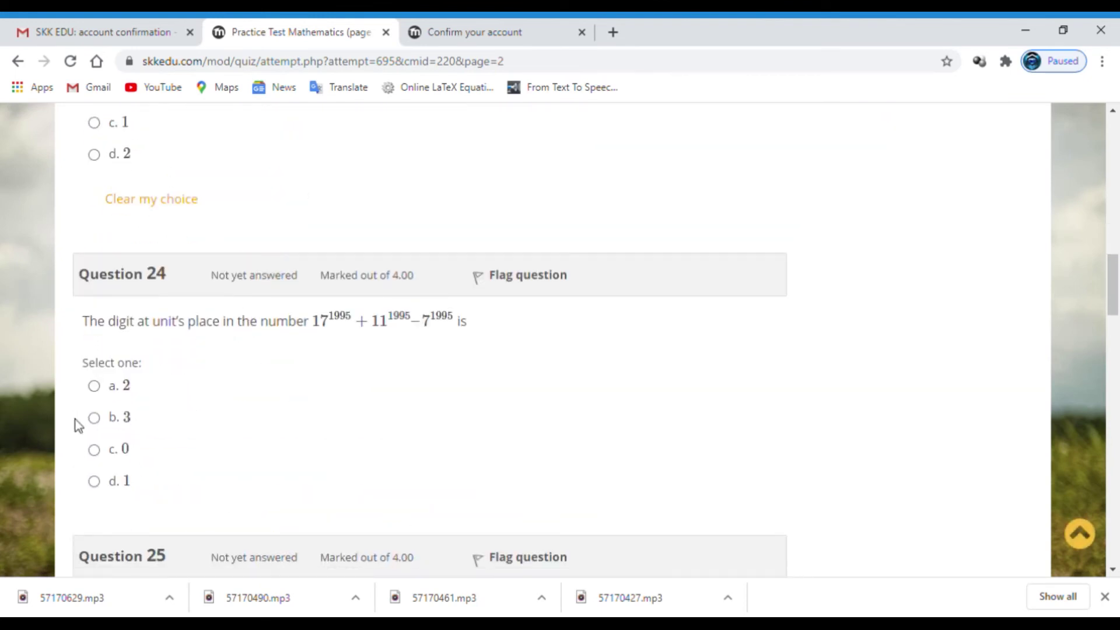
pyautogui.click(117, 417)
pyautogui.scroll(-1, 279, 401)
pyautogui.scroll(-3, 279, 401)
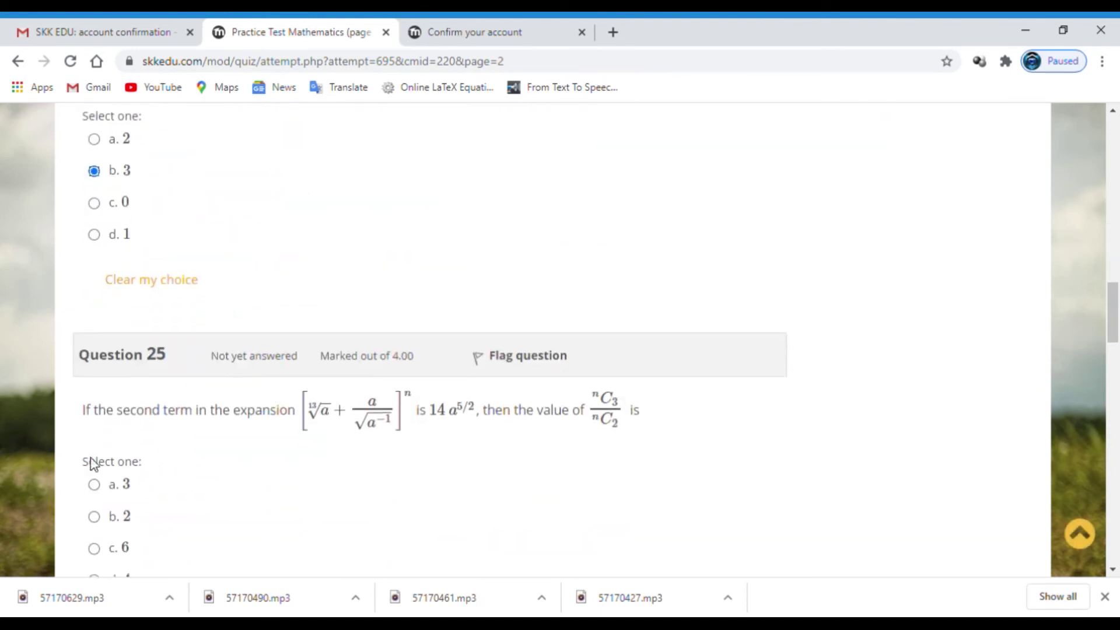
pyautogui.click(122, 524)
# - Answer Question 26 with 51, 27 None of these, 28 b, 29 18, 30 None of these
pyautogui.scroll(-5, 380, 467)
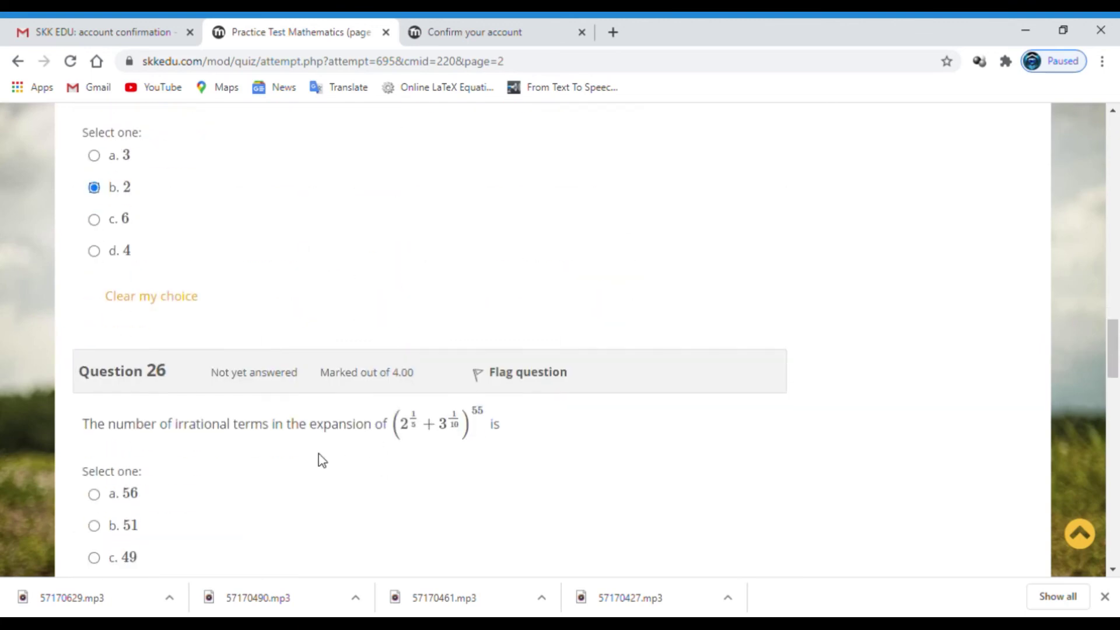
pyautogui.click(119, 531)
pyautogui.scroll(-5, 400, 520)
pyautogui.click(187, 528)
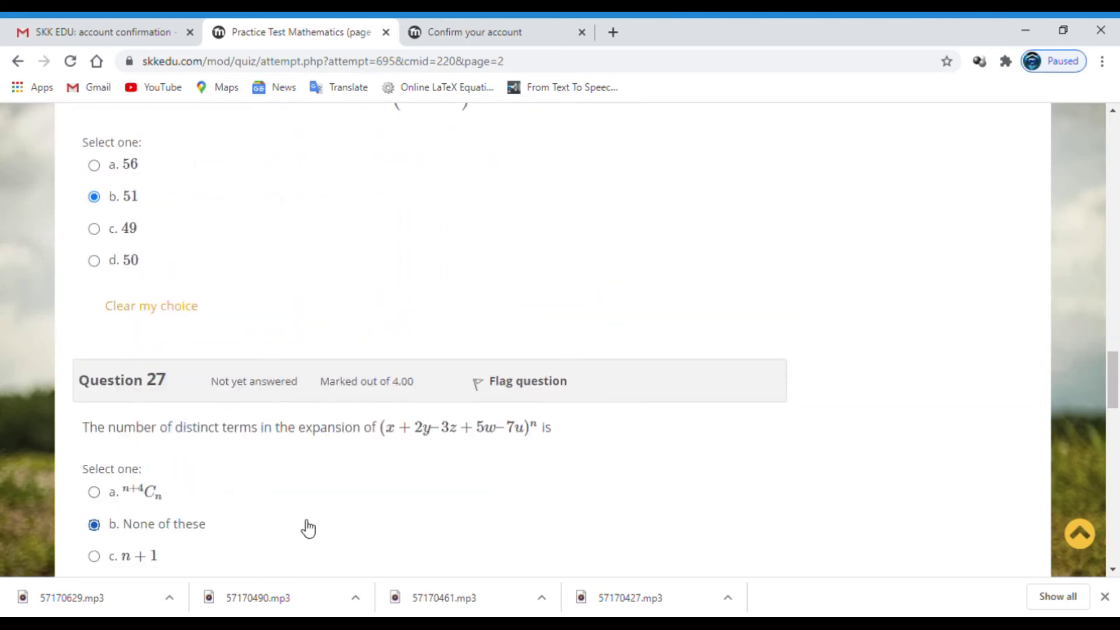
pyautogui.scroll(-5, 387, 496)
pyautogui.click(132, 555)
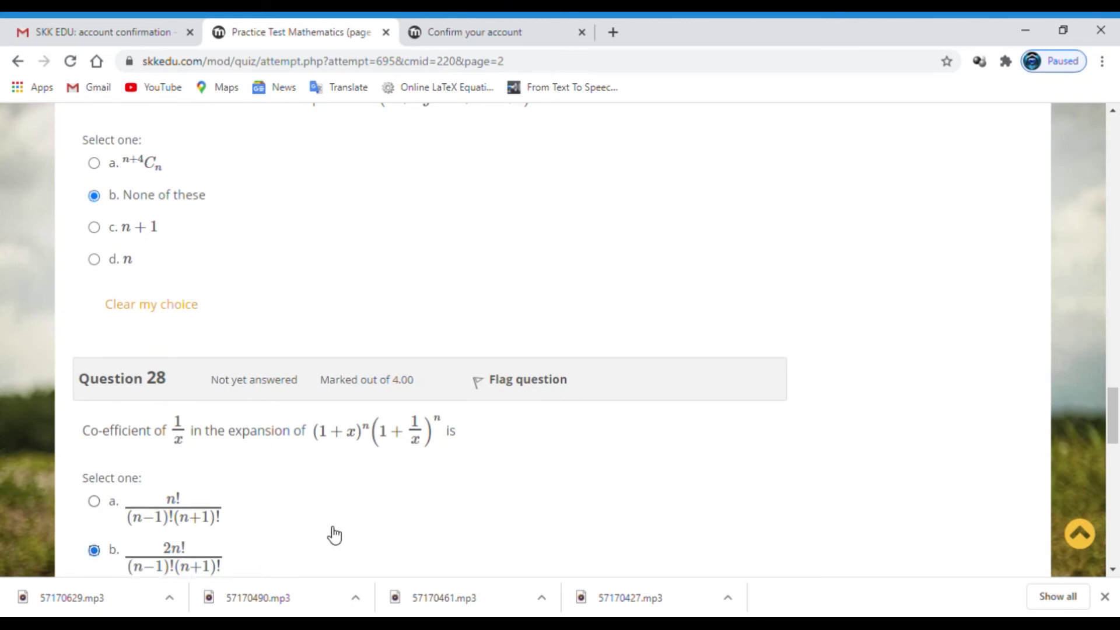
pyautogui.scroll(-6, 334, 534)
pyautogui.click(116, 525)
pyautogui.scroll(-5, 295, 514)
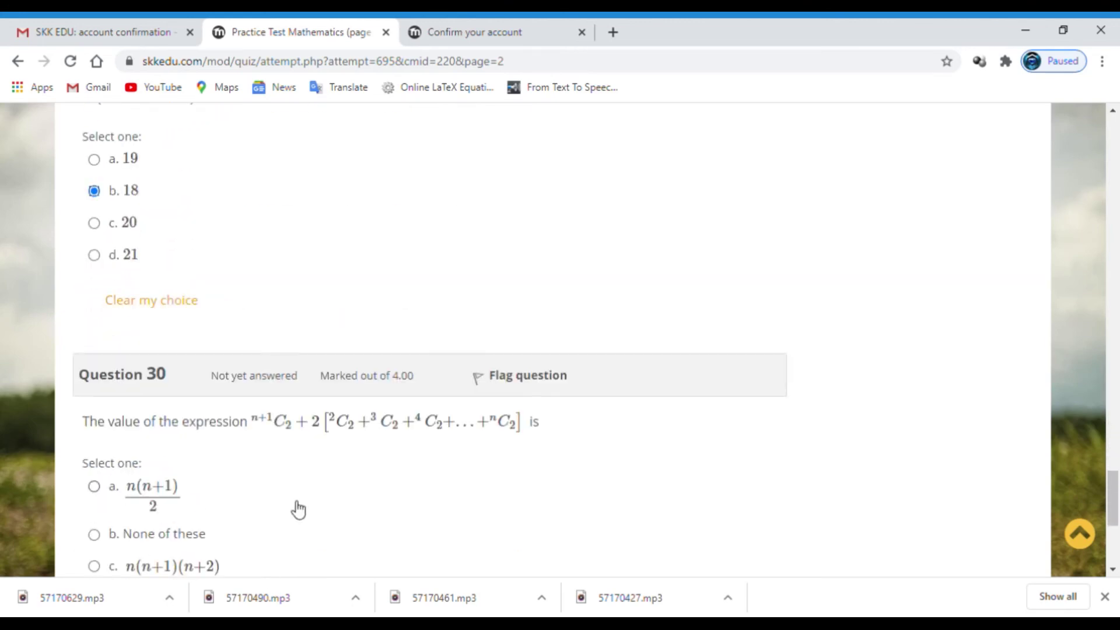
pyautogui.click(144, 542)
pyautogui.scroll(-5, 477, 475)
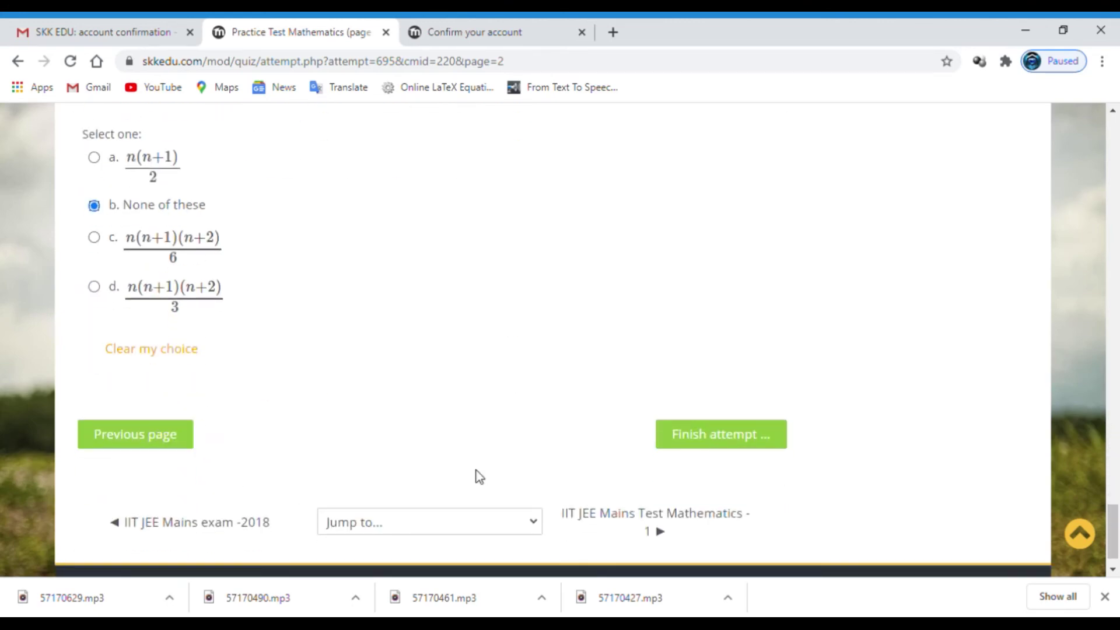
pyautogui.scroll(2, 540, 348)
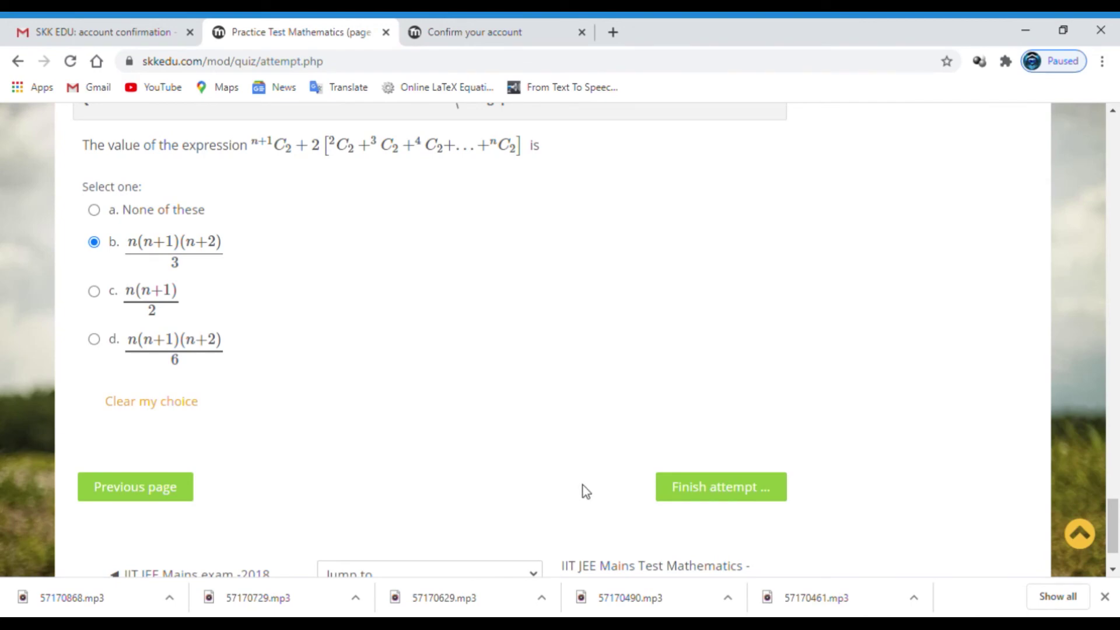
# - Finish the attempt and confirm 'Submit all and finish' to see the graded review
pyautogui.click(731, 495)
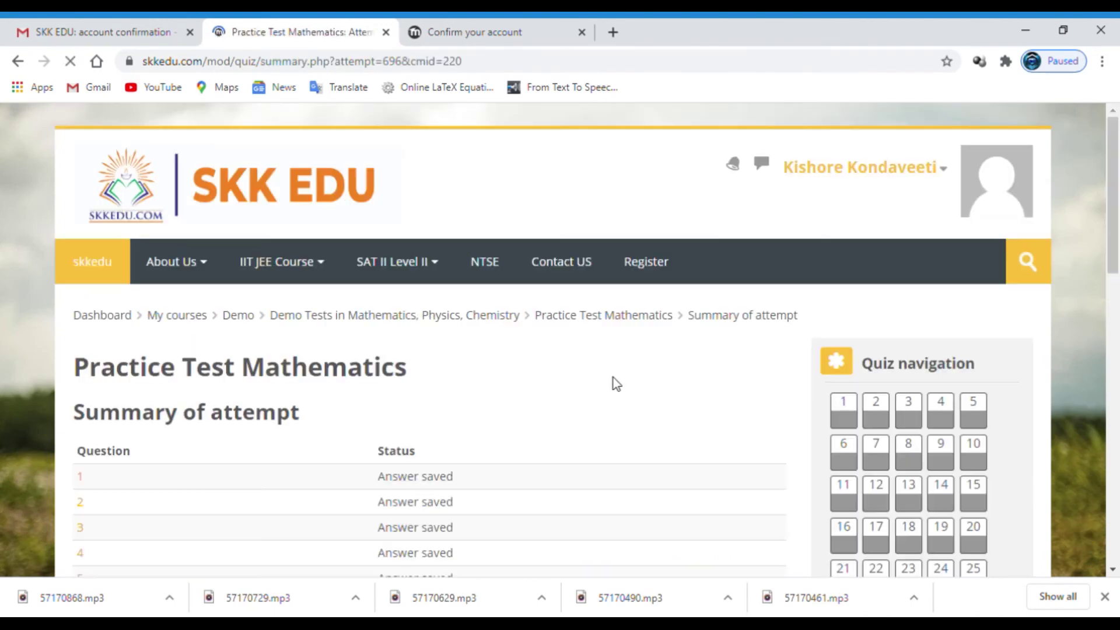
pyautogui.scroll(-15, 613, 377)
pyautogui.click(445, 424)
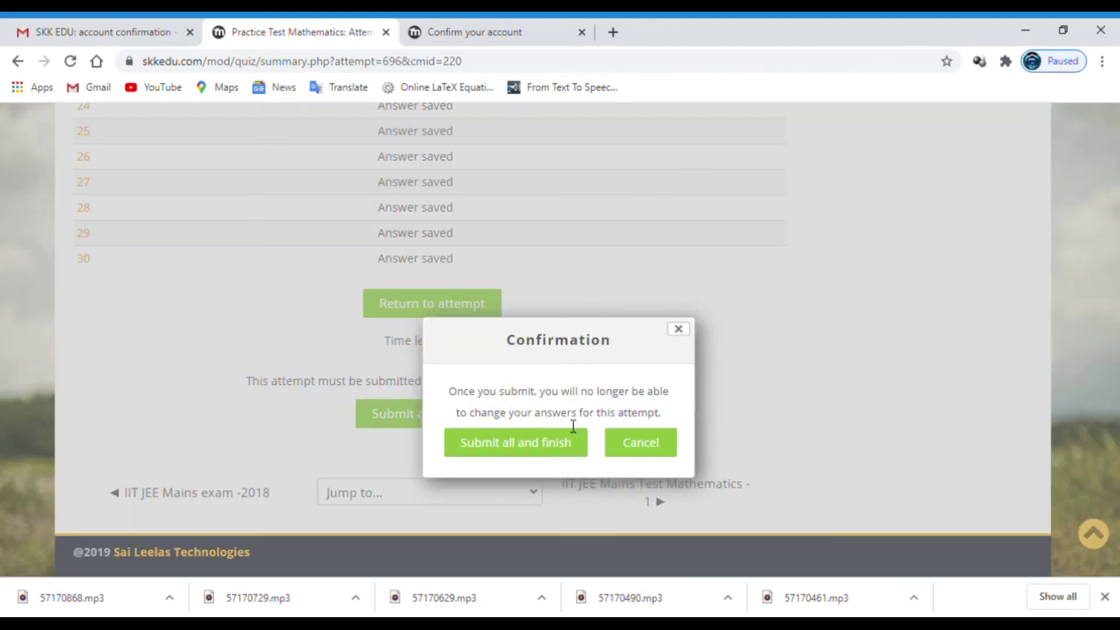
pyautogui.click(567, 447)
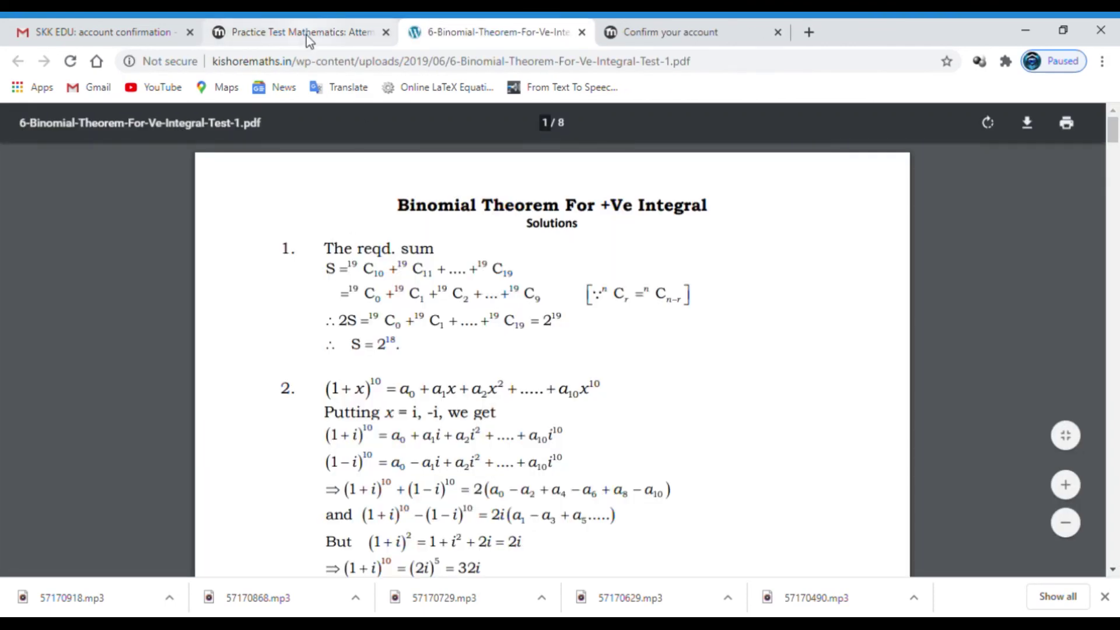
# - Switch between the Binomial Theorem solutions PDF tab and the graded Practice Test Mathematics review, ending on the review
pyautogui.click(309, 32)
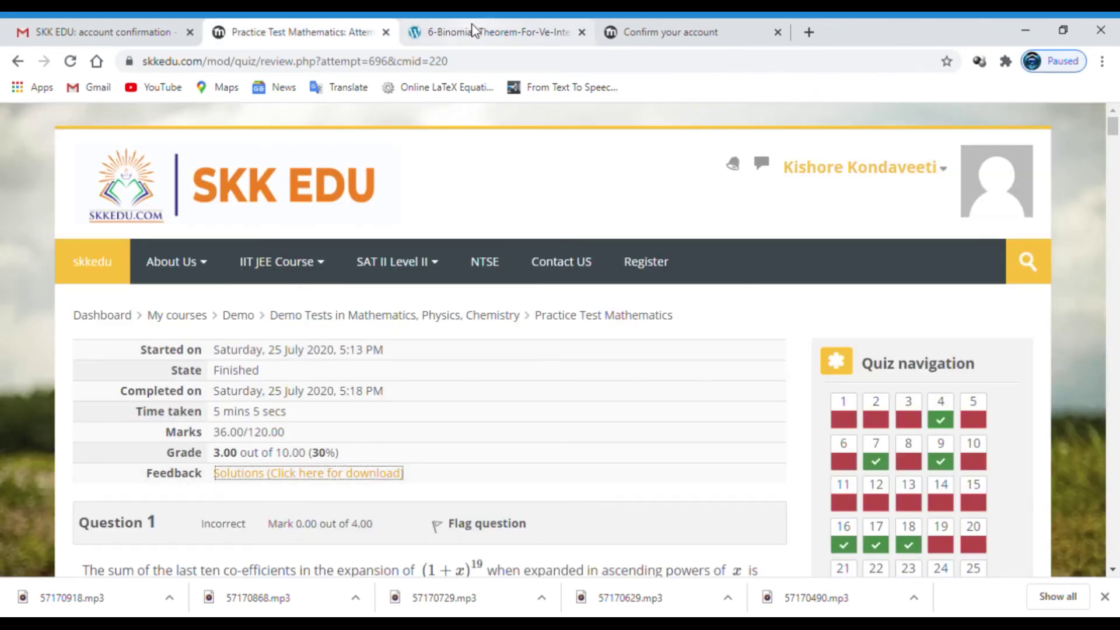
pyautogui.click(501, 32)
pyautogui.click(337, 21)
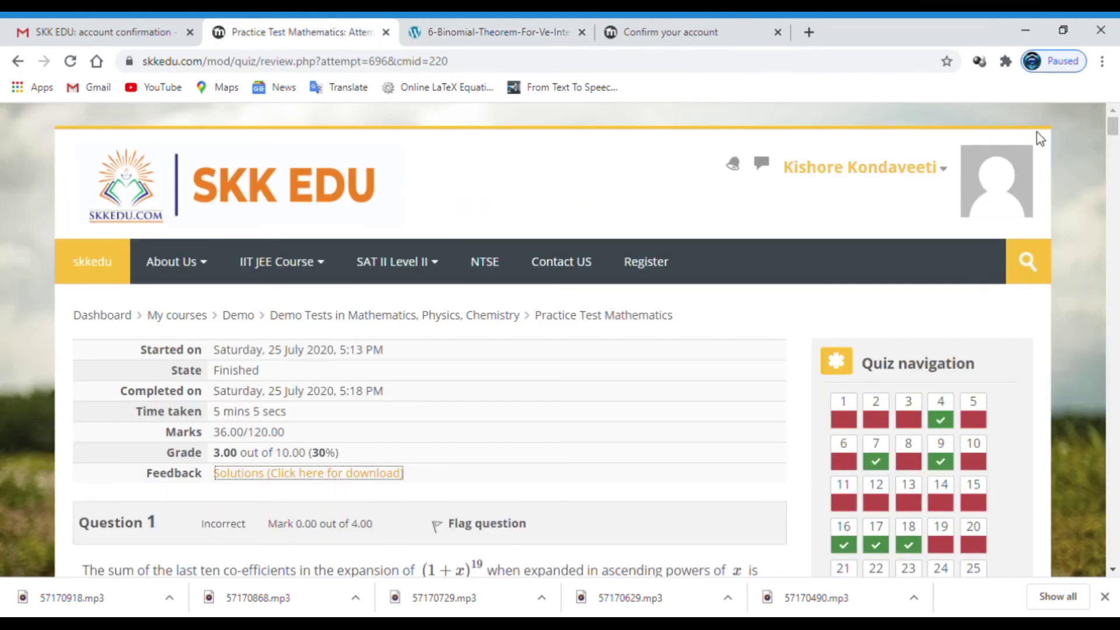